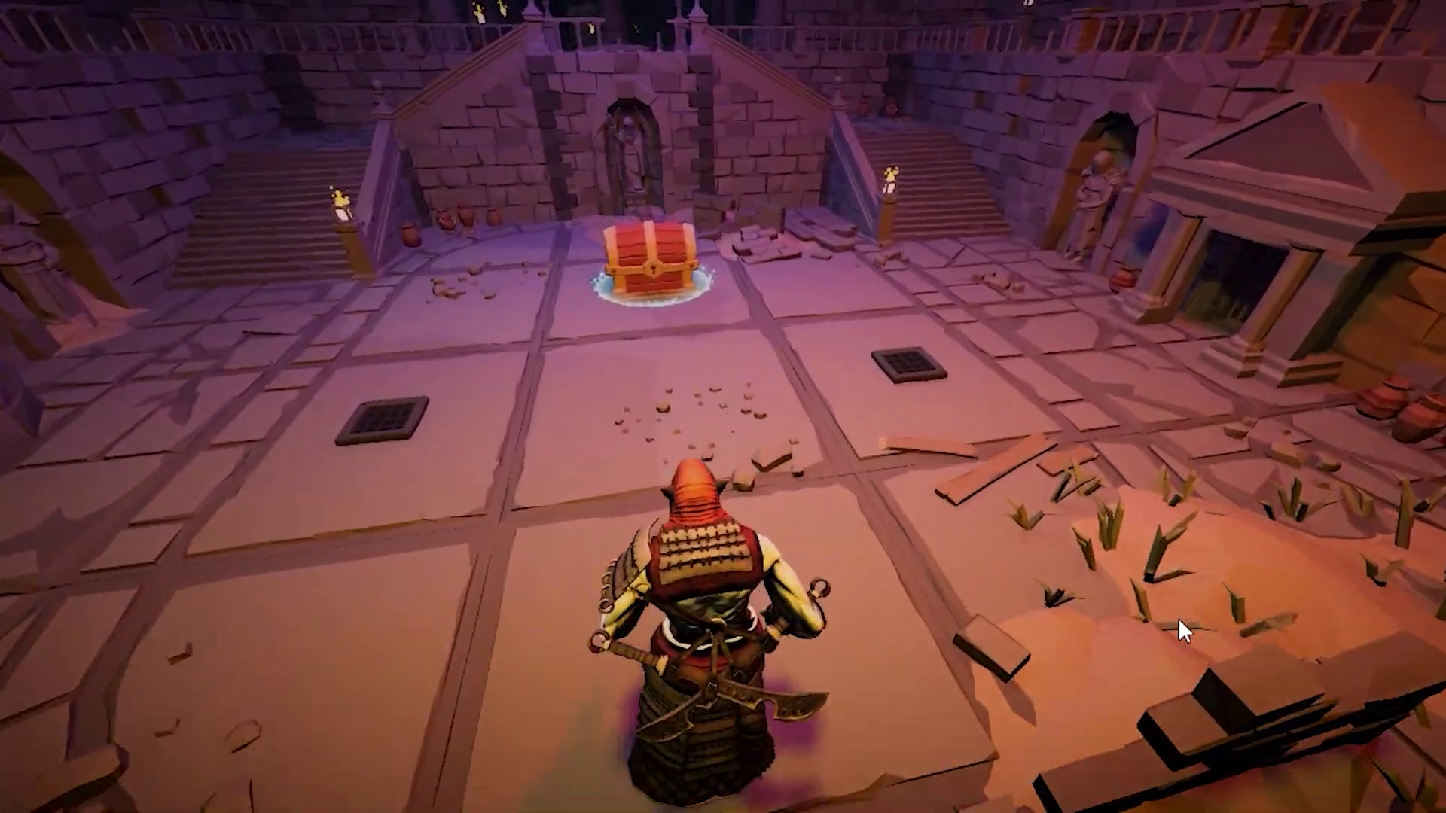
key(w)
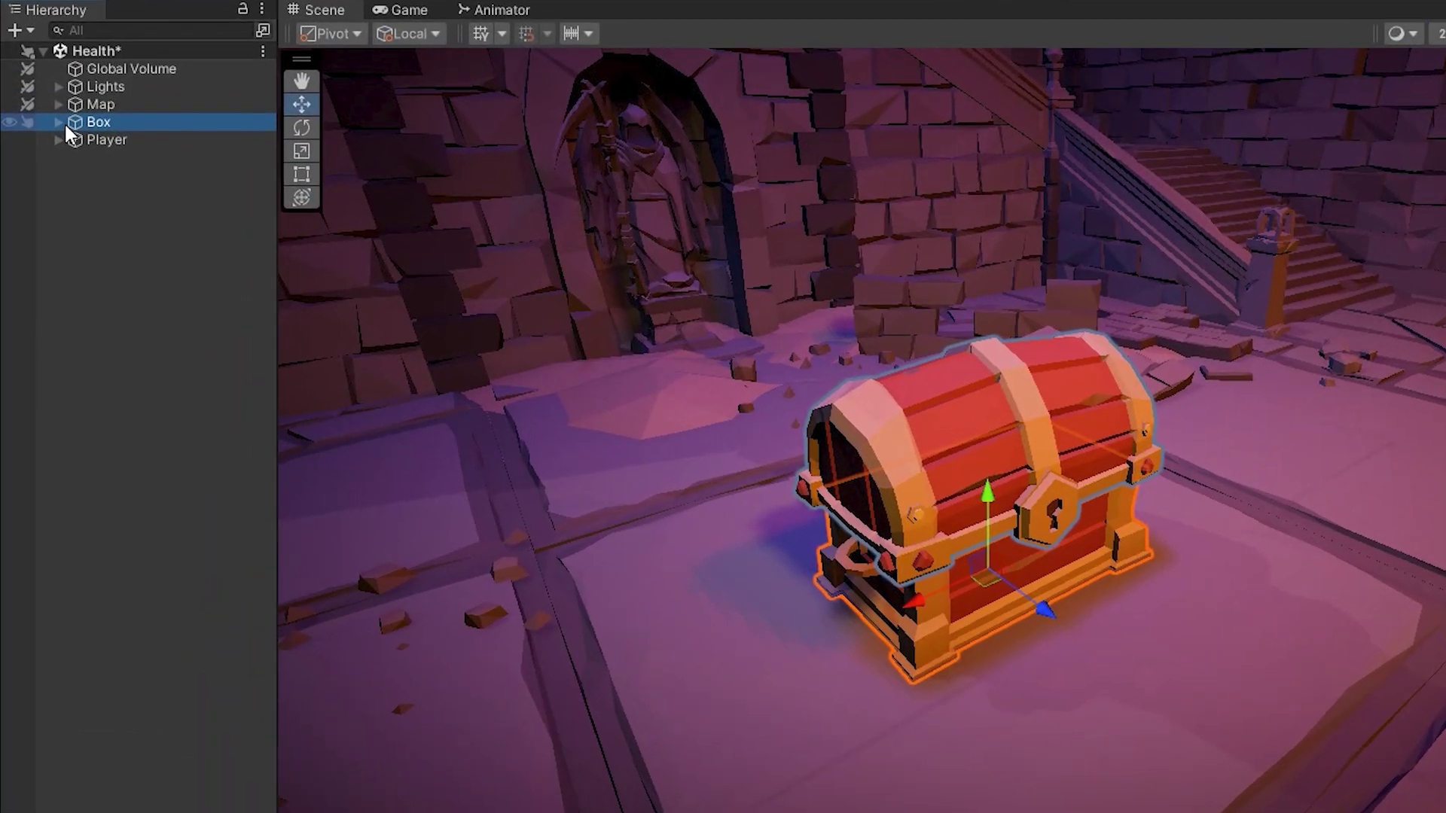
Step: Test opening the chest lid by rotating the Door object inside Box around its X axis
click(59, 123)
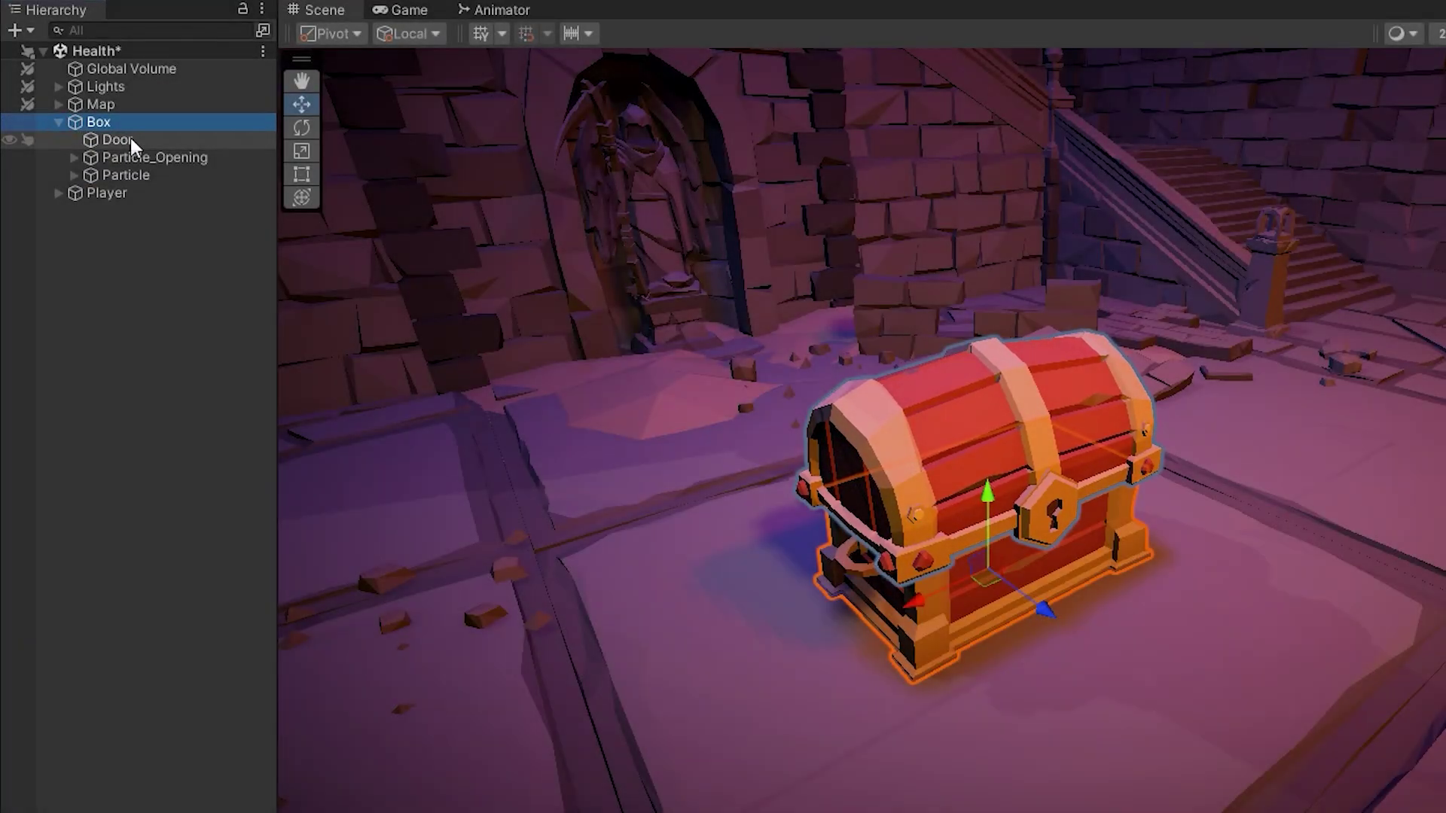
click(130, 138)
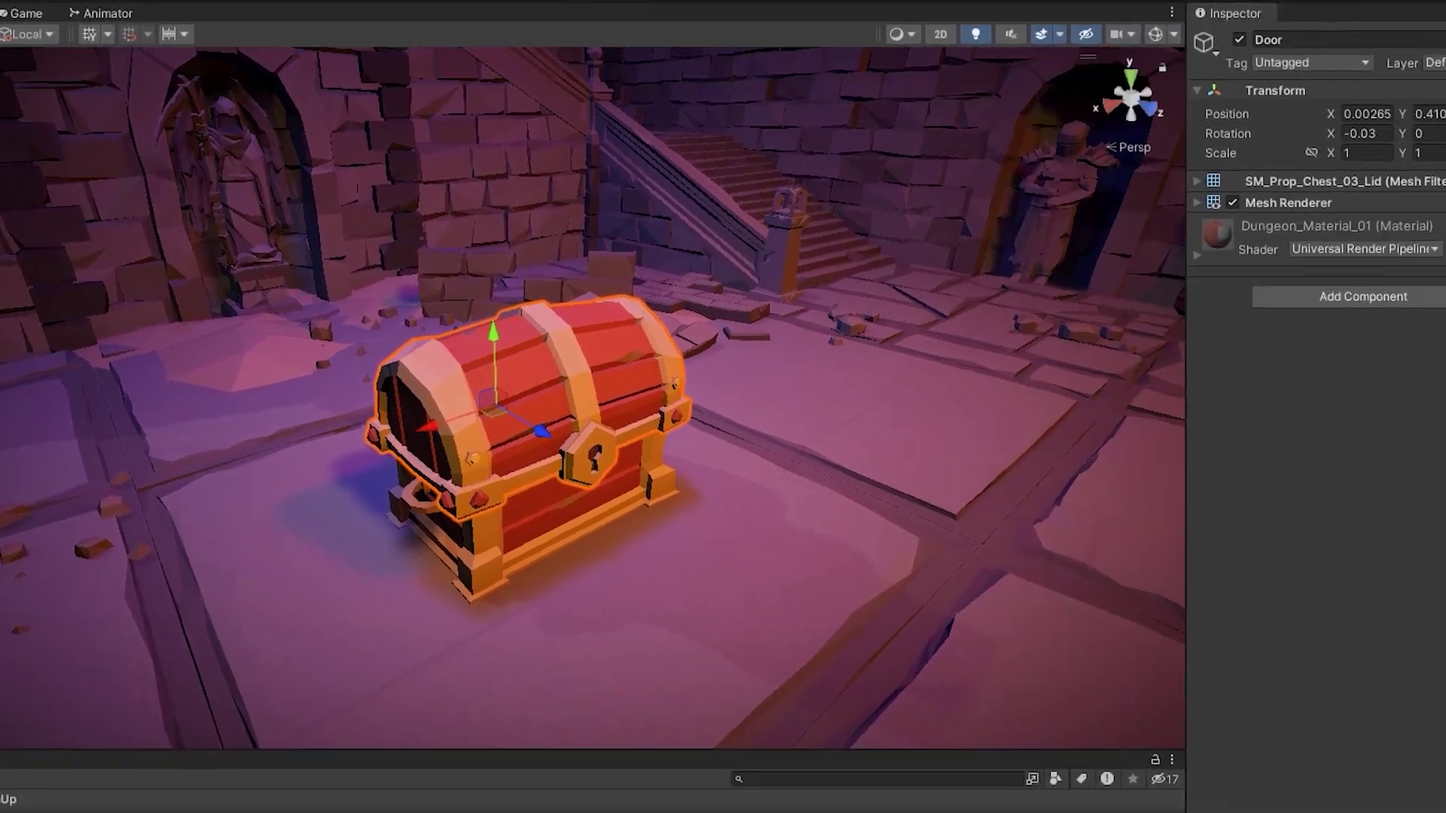
click(1260, 151)
drag(1248, 135, 766, 397)
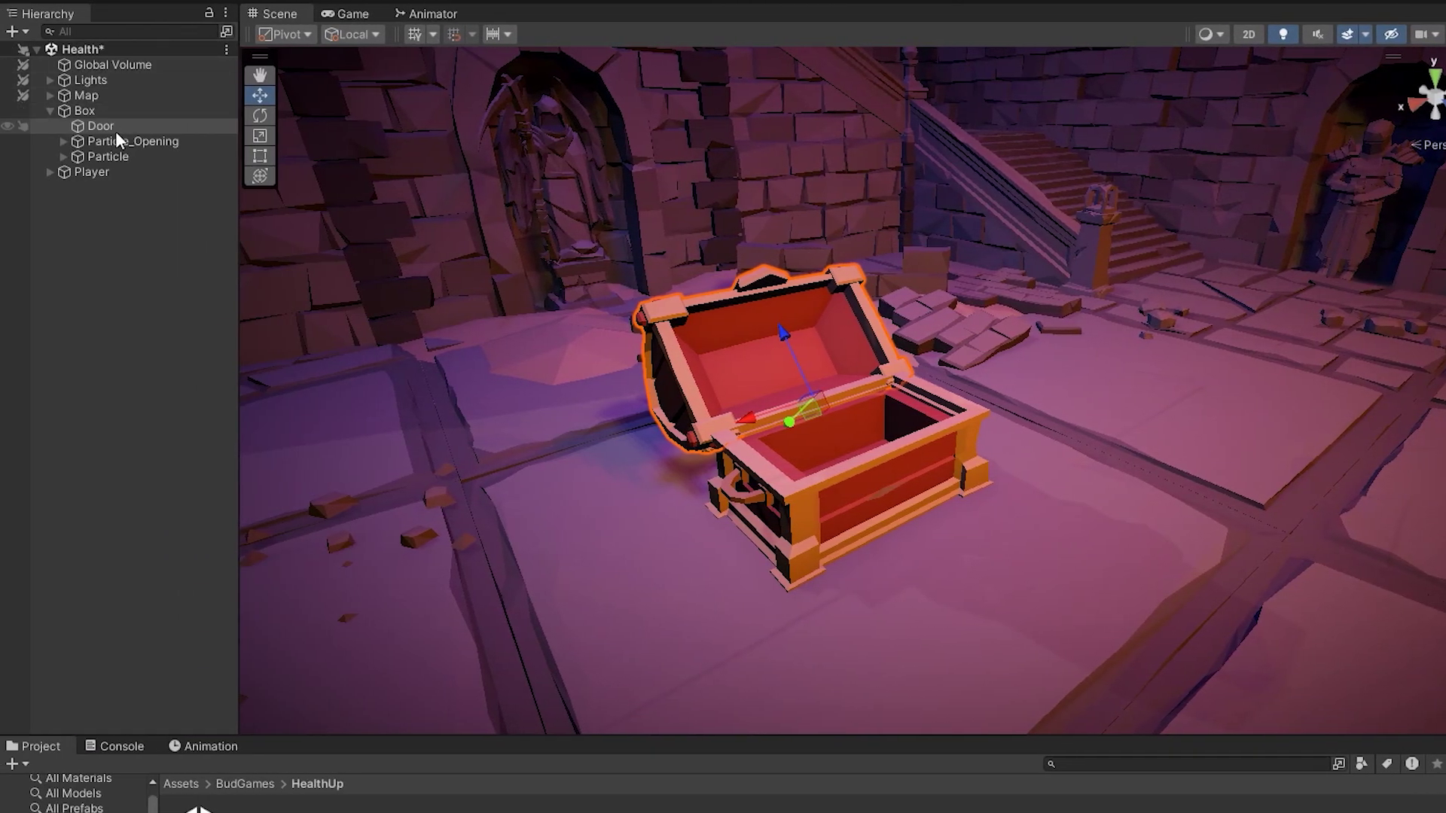
Step: Preview the Particle_Opening effect of the chest by restarting its particle playback
click(118, 142)
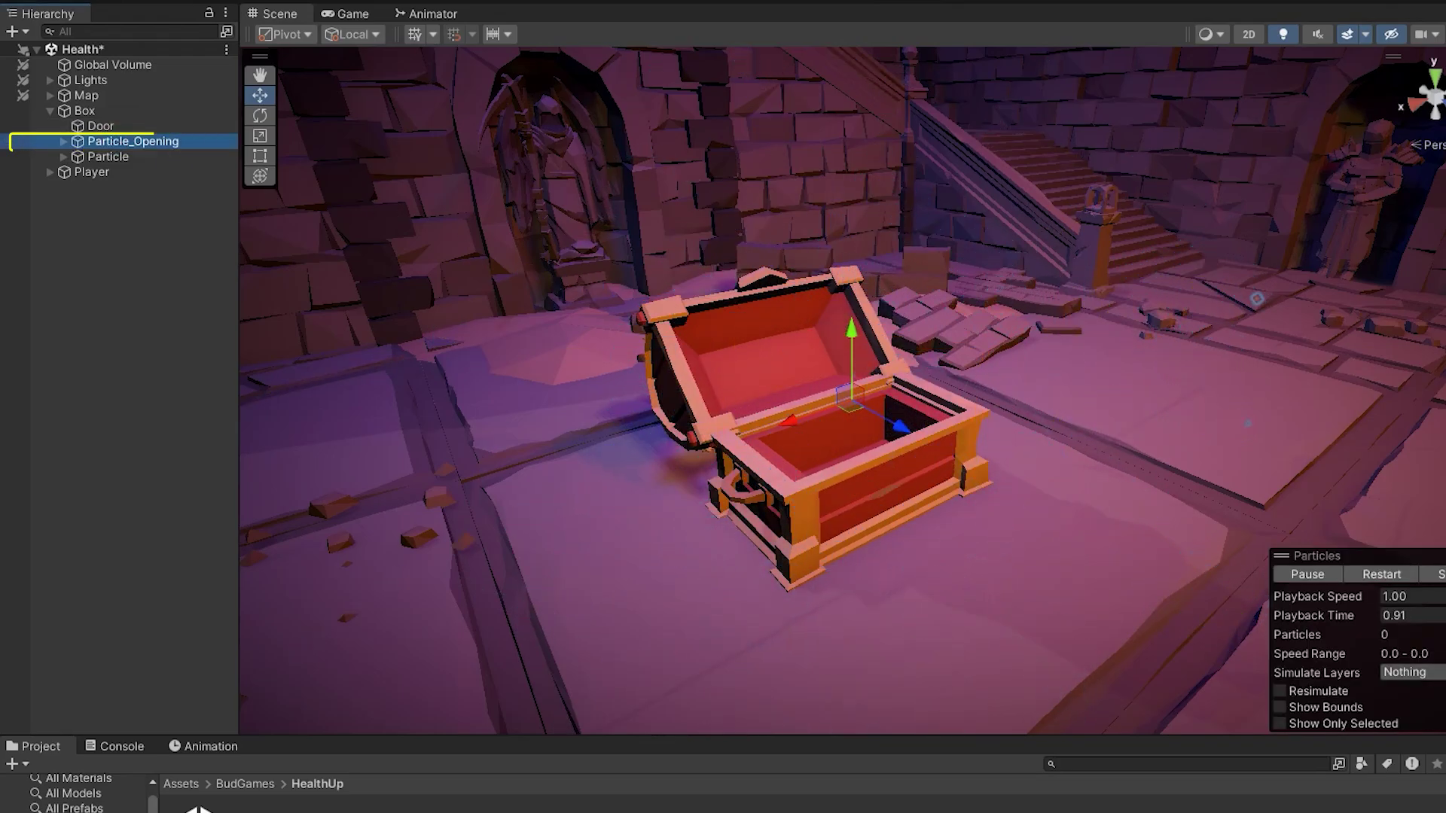
click(1393, 576)
click(1393, 577)
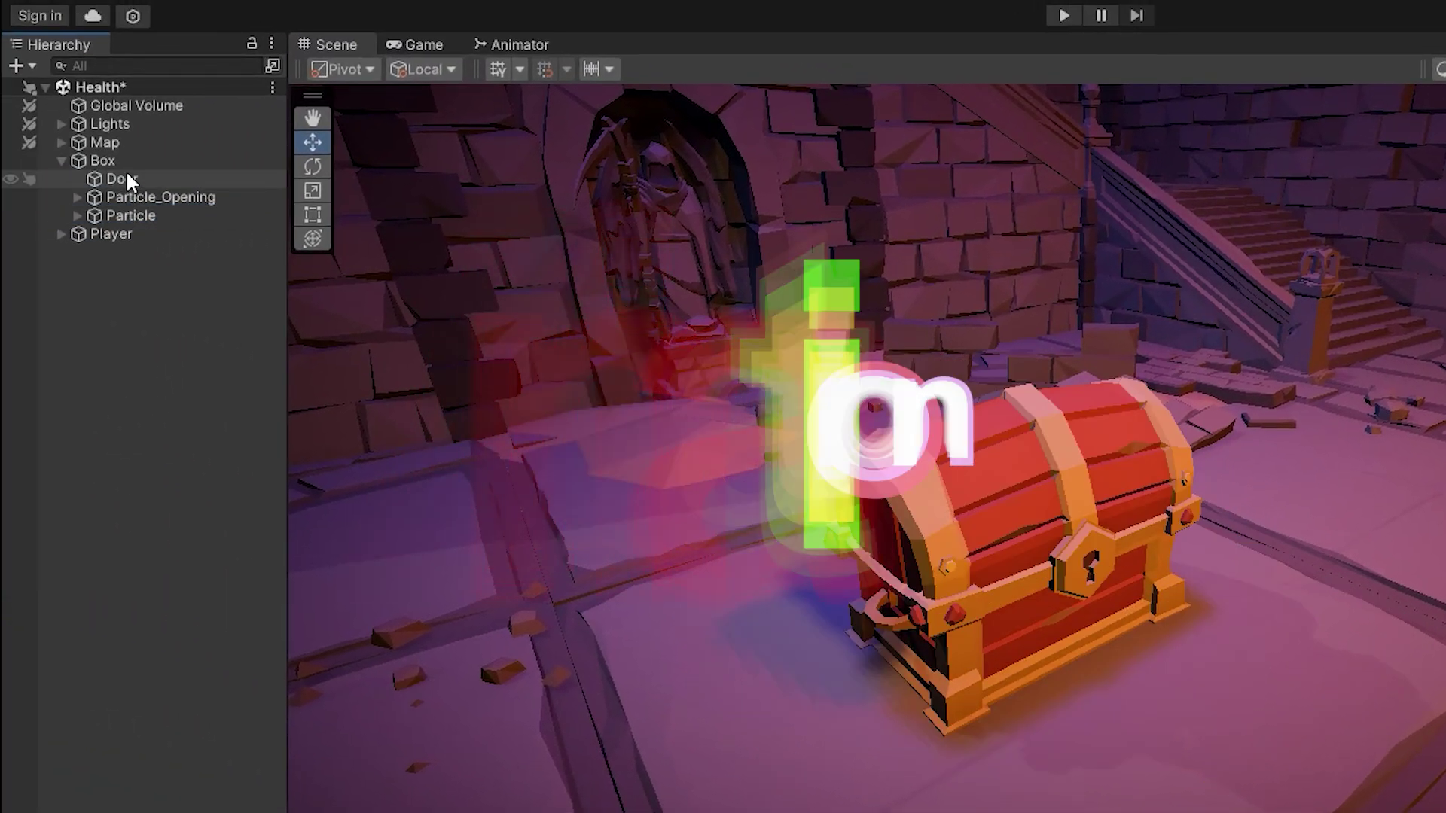
Step: Create an animation clip named Box for the Box object in the HealthUp folder
click(130, 161)
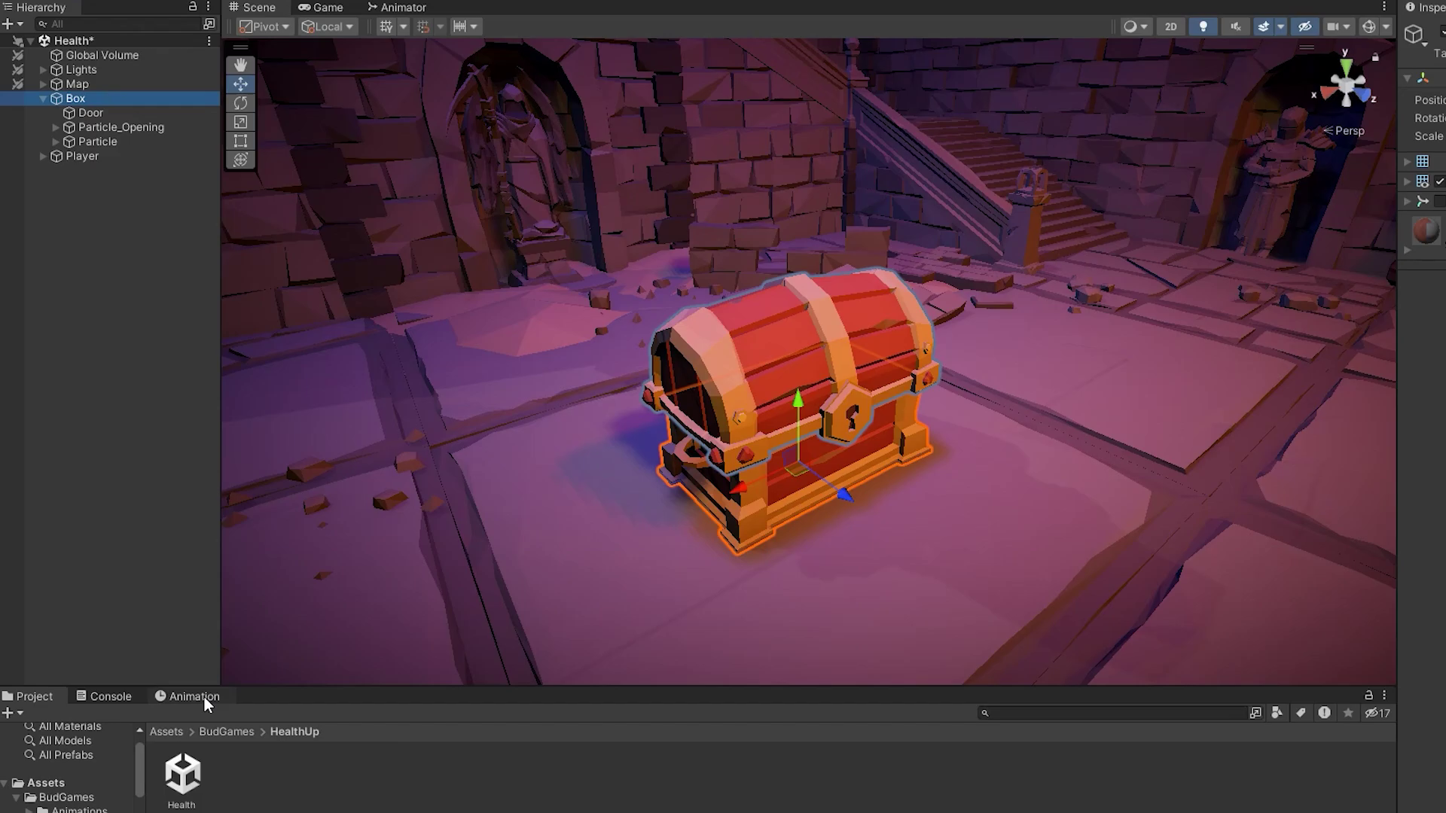
click(203, 694)
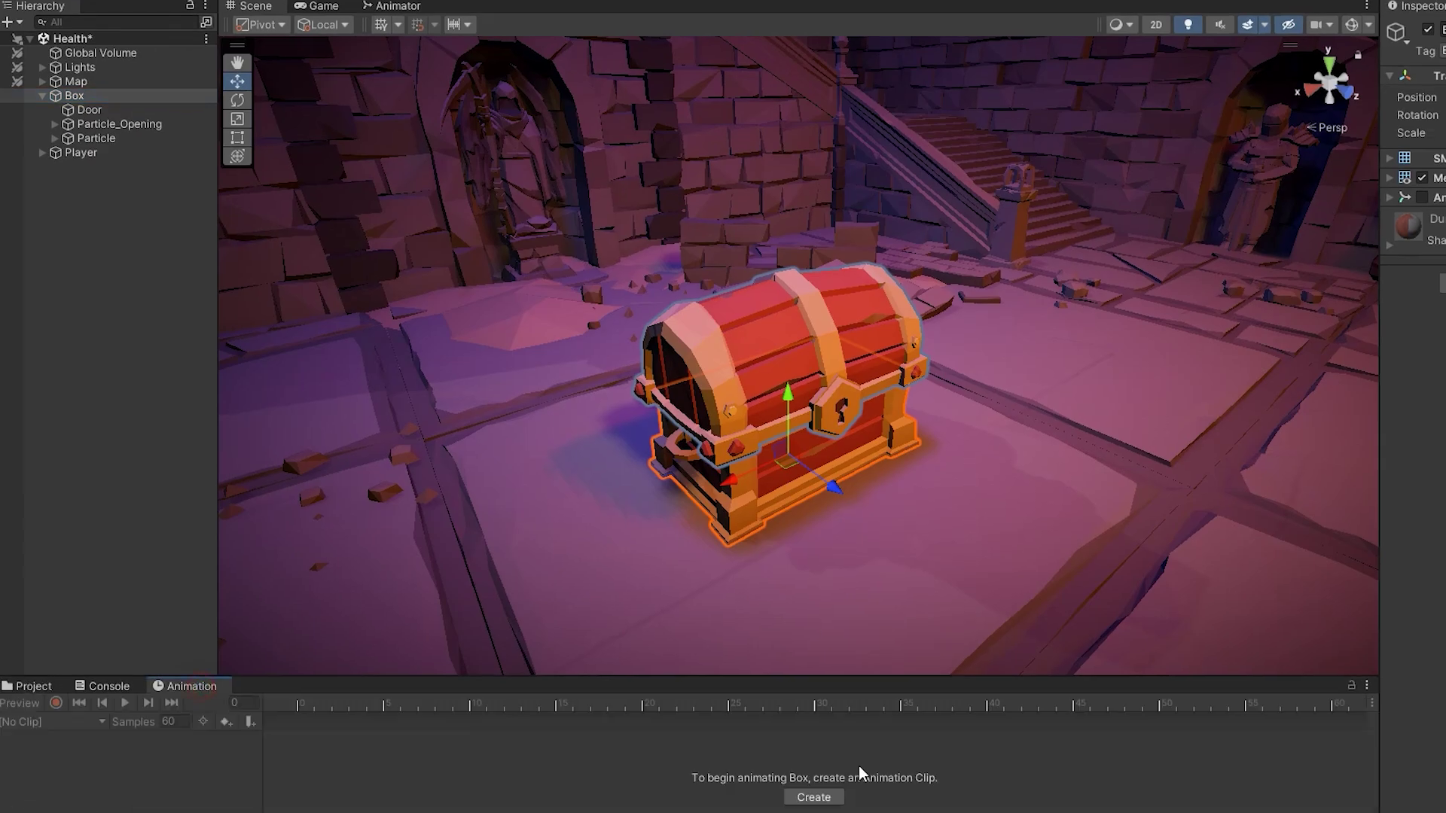
click(825, 800)
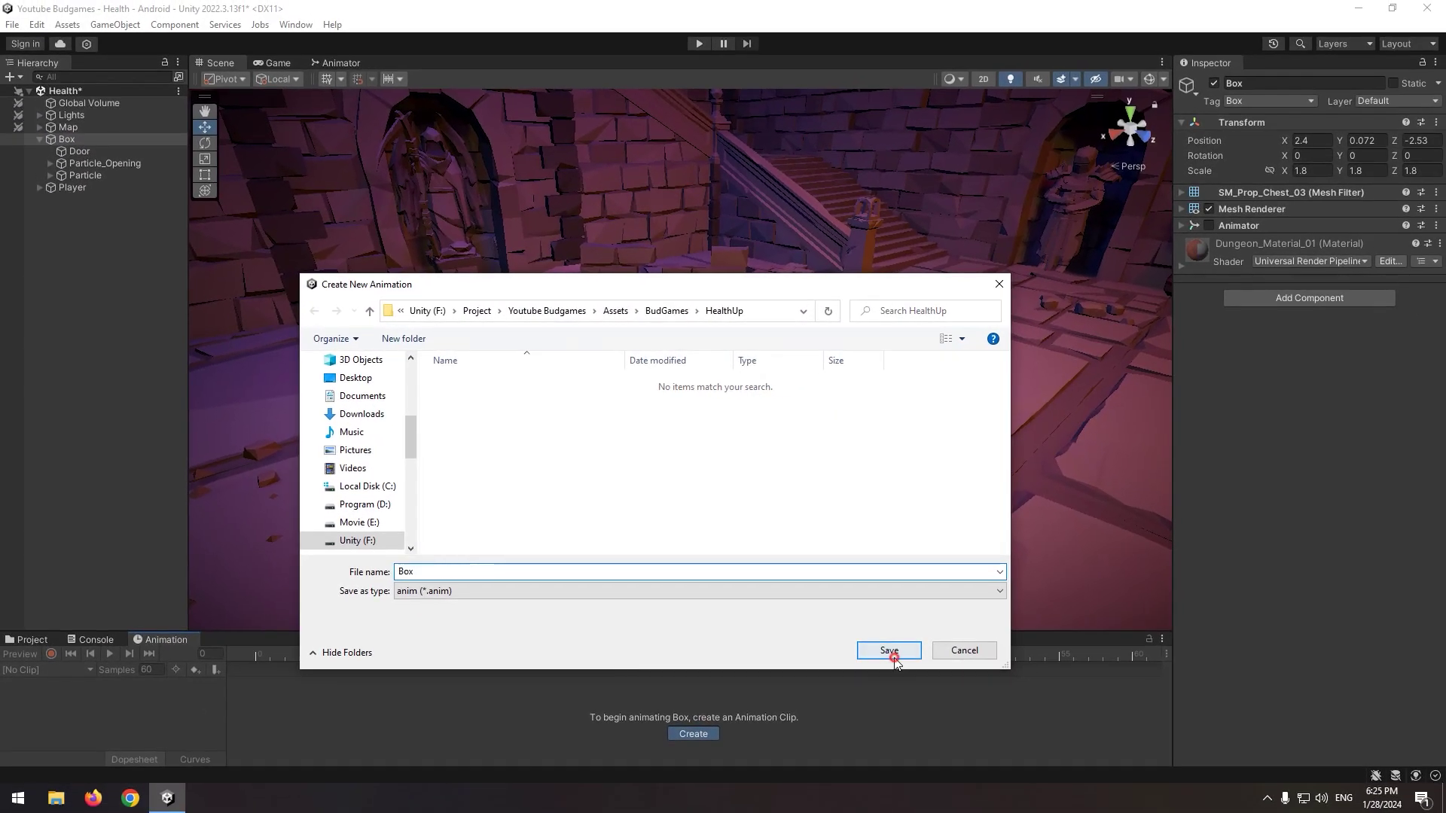
click(891, 652)
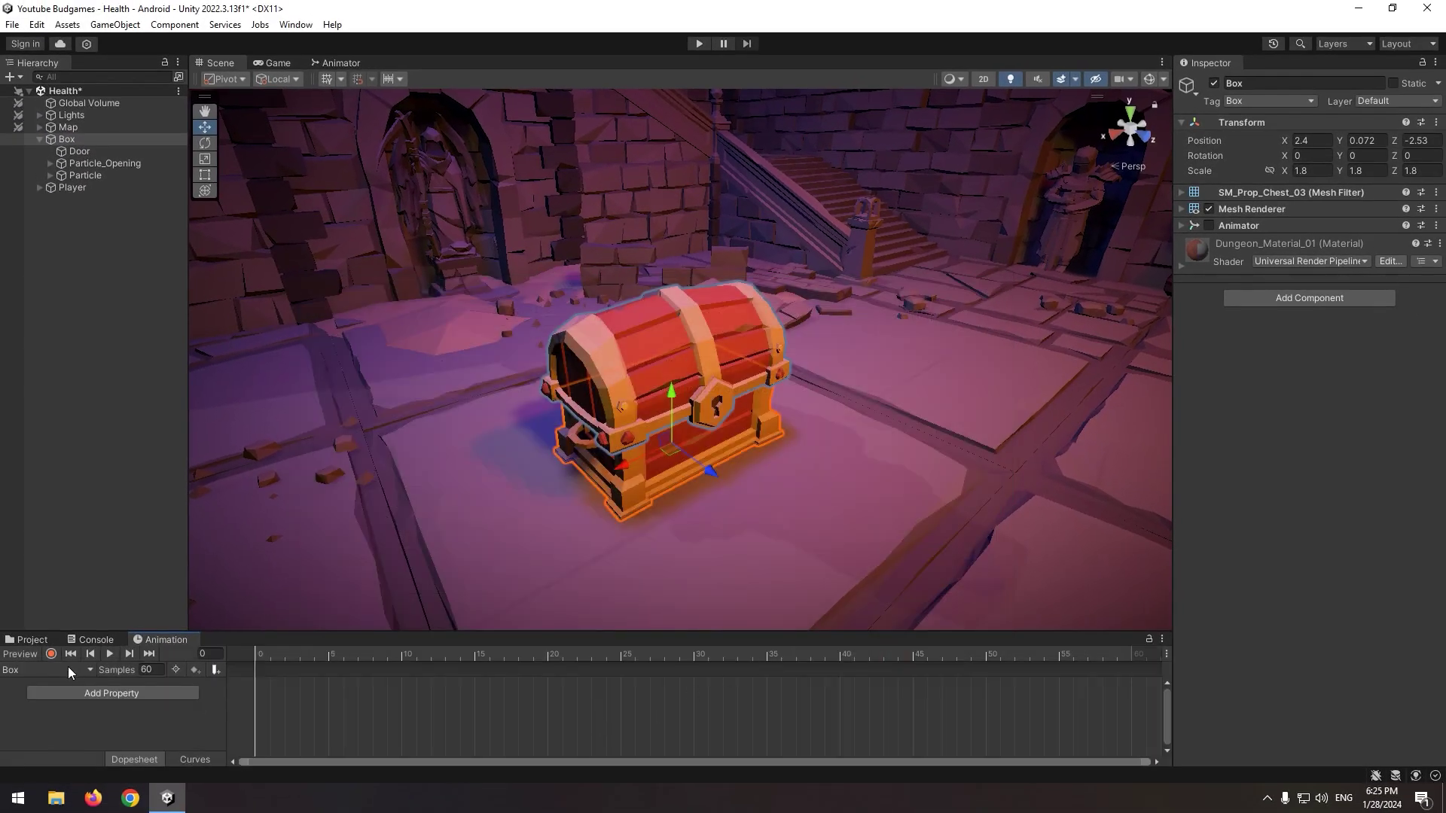
Step: Start recording the Box clip and key the Door's X rotation at 6.53 on frame 5
click(51, 654)
click(80, 151)
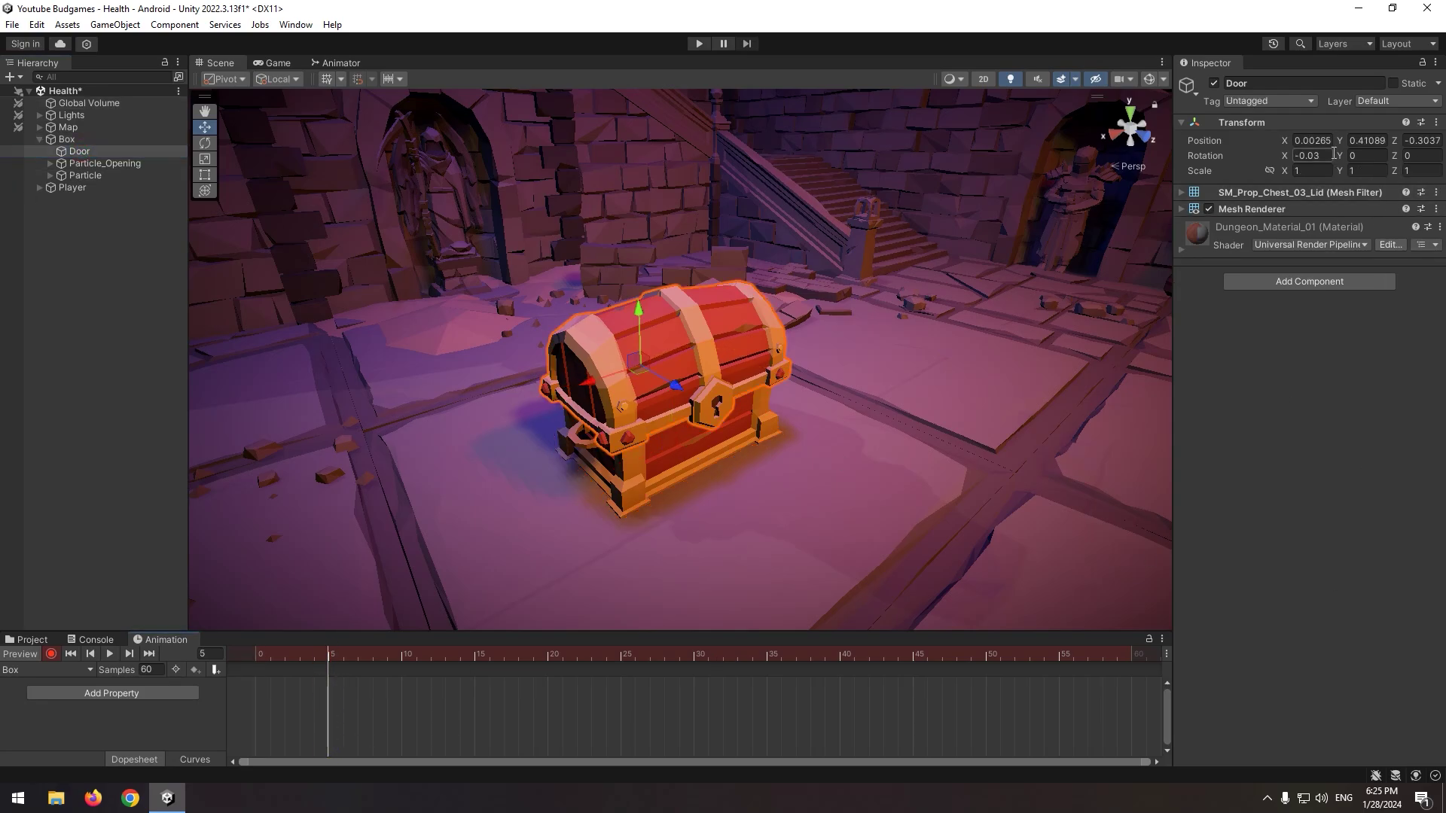
drag(1286, 159, 16, 186)
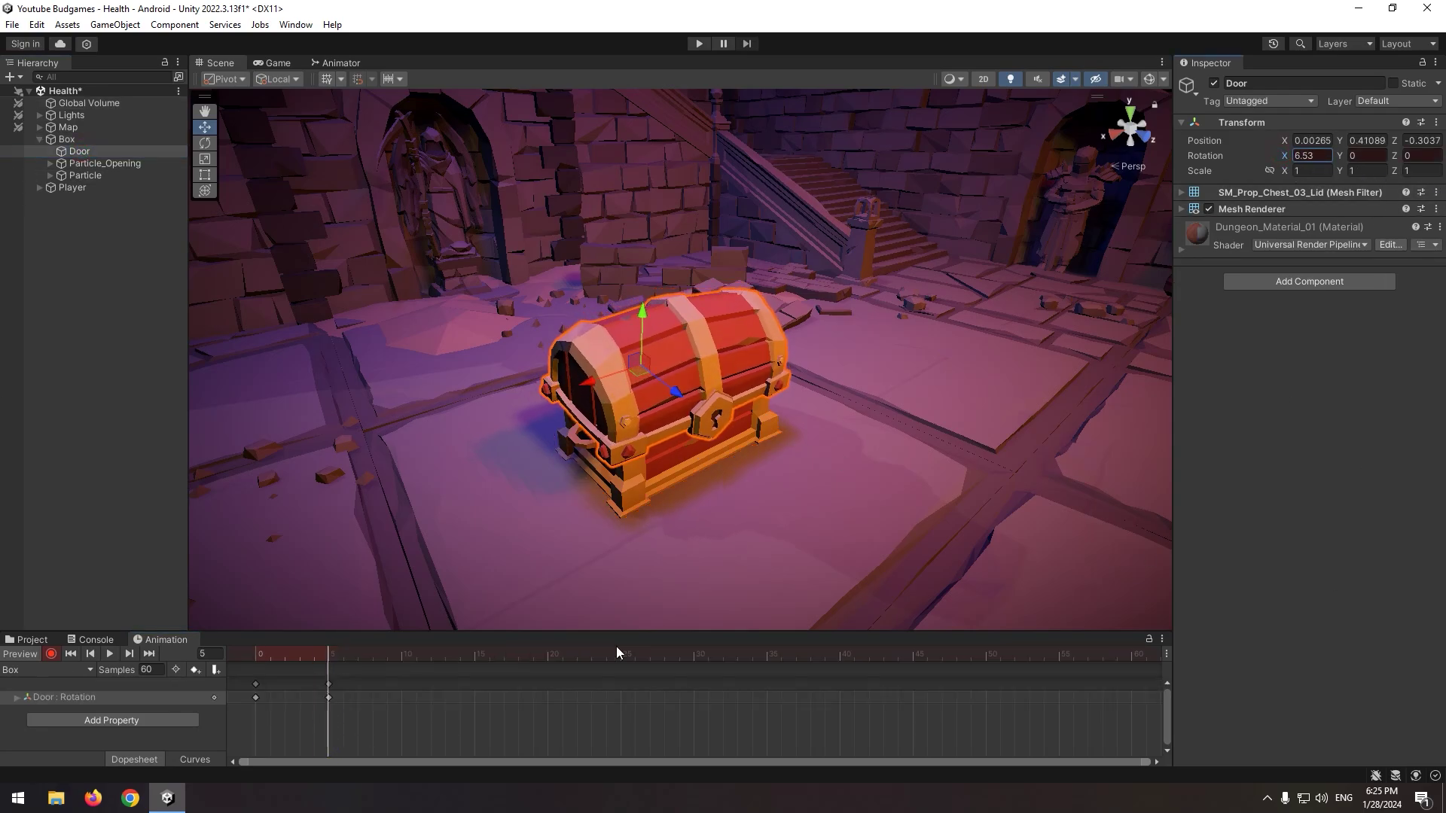
Step: Key the Door's X rotation at -144.75 on frame 20 and -116.04 on frame 25, plus a final open pose on frame 30
click(547, 654)
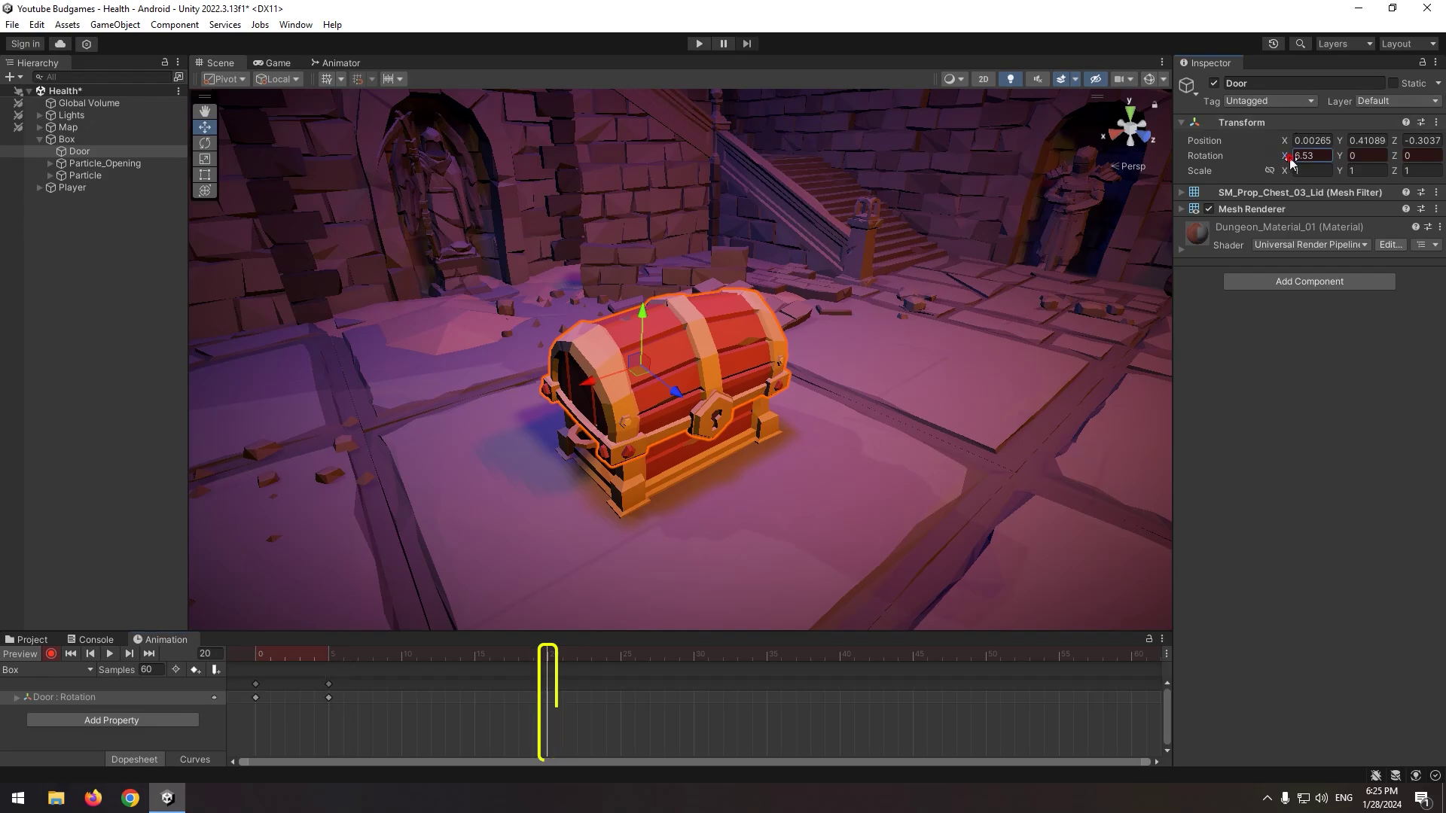
drag(1291, 159, 372, 405)
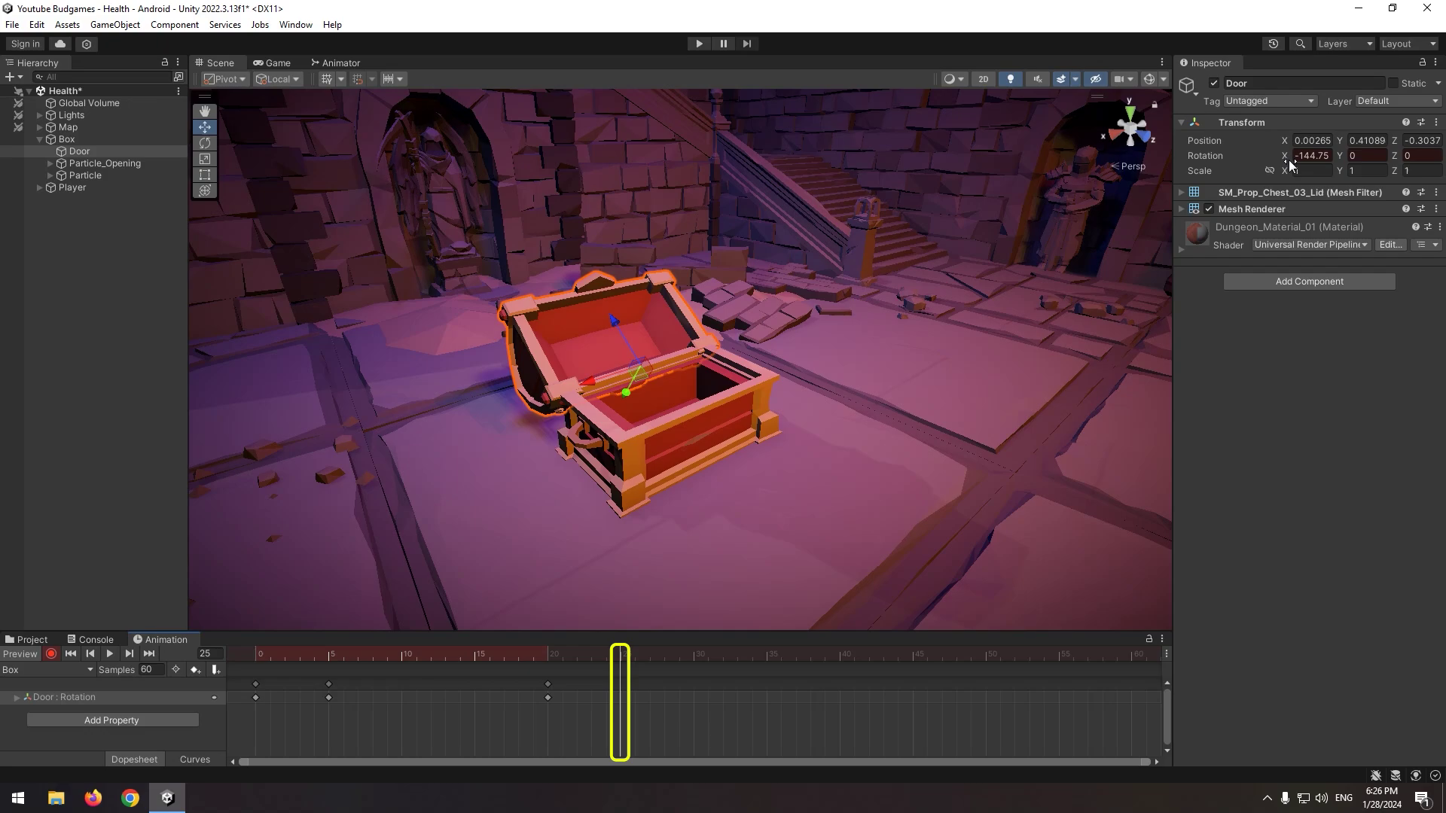
drag(1303, 162, 329, 495)
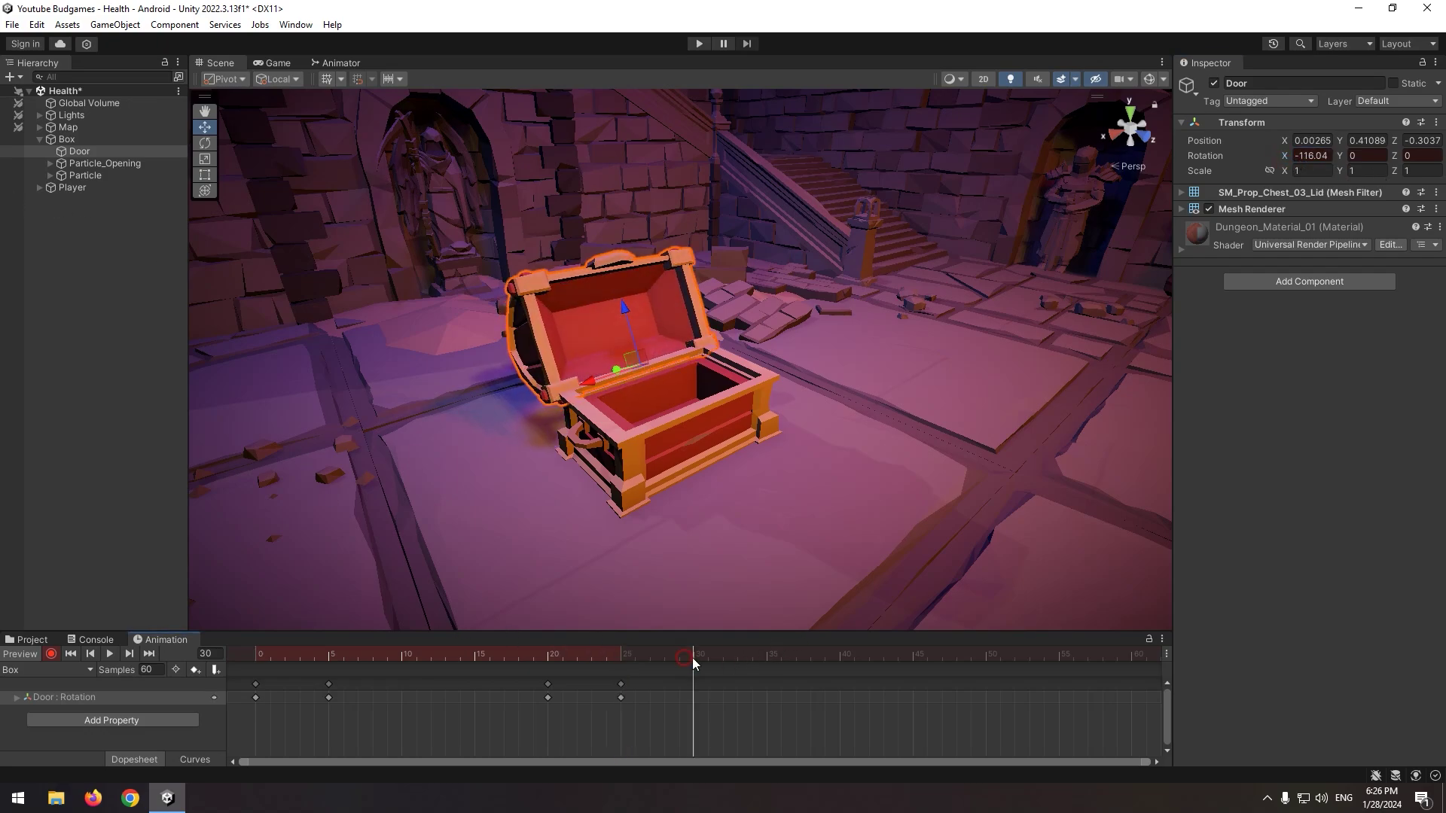
drag(1287, 163, 1255, 181)
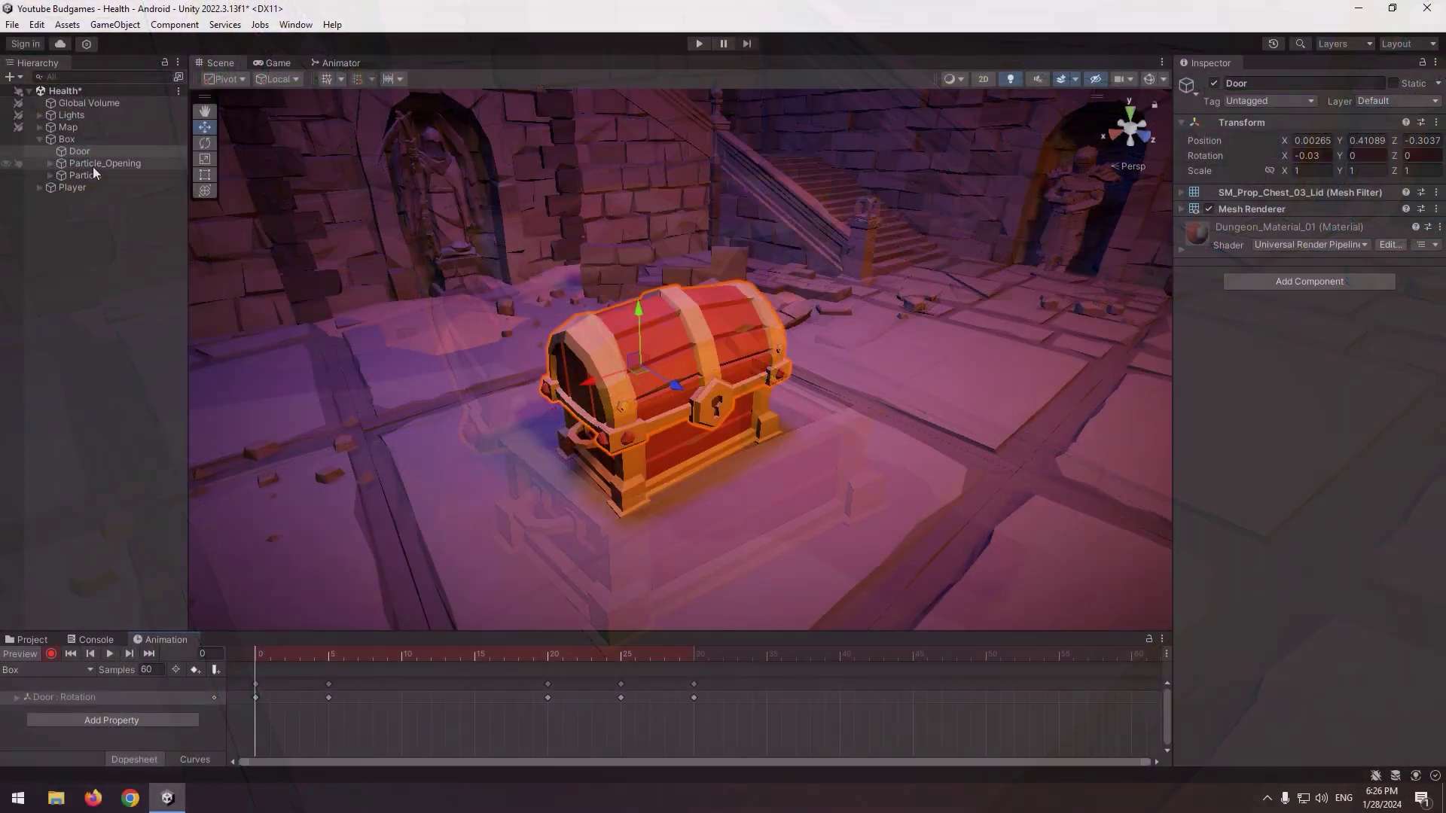
Step: Key Particle_Opening as inactive on frame 0 and active on frame 12
click(93, 164)
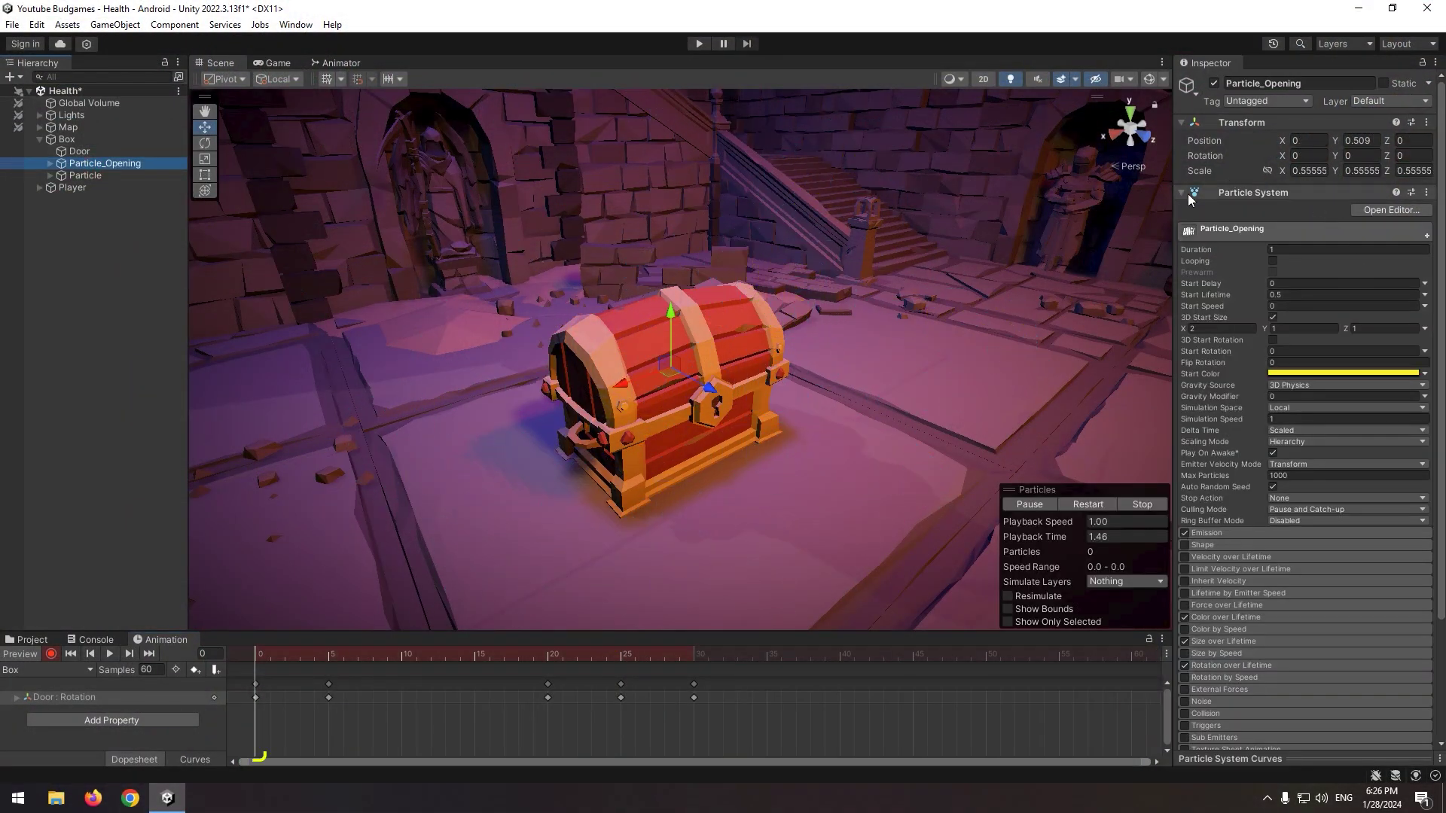
click(1213, 84)
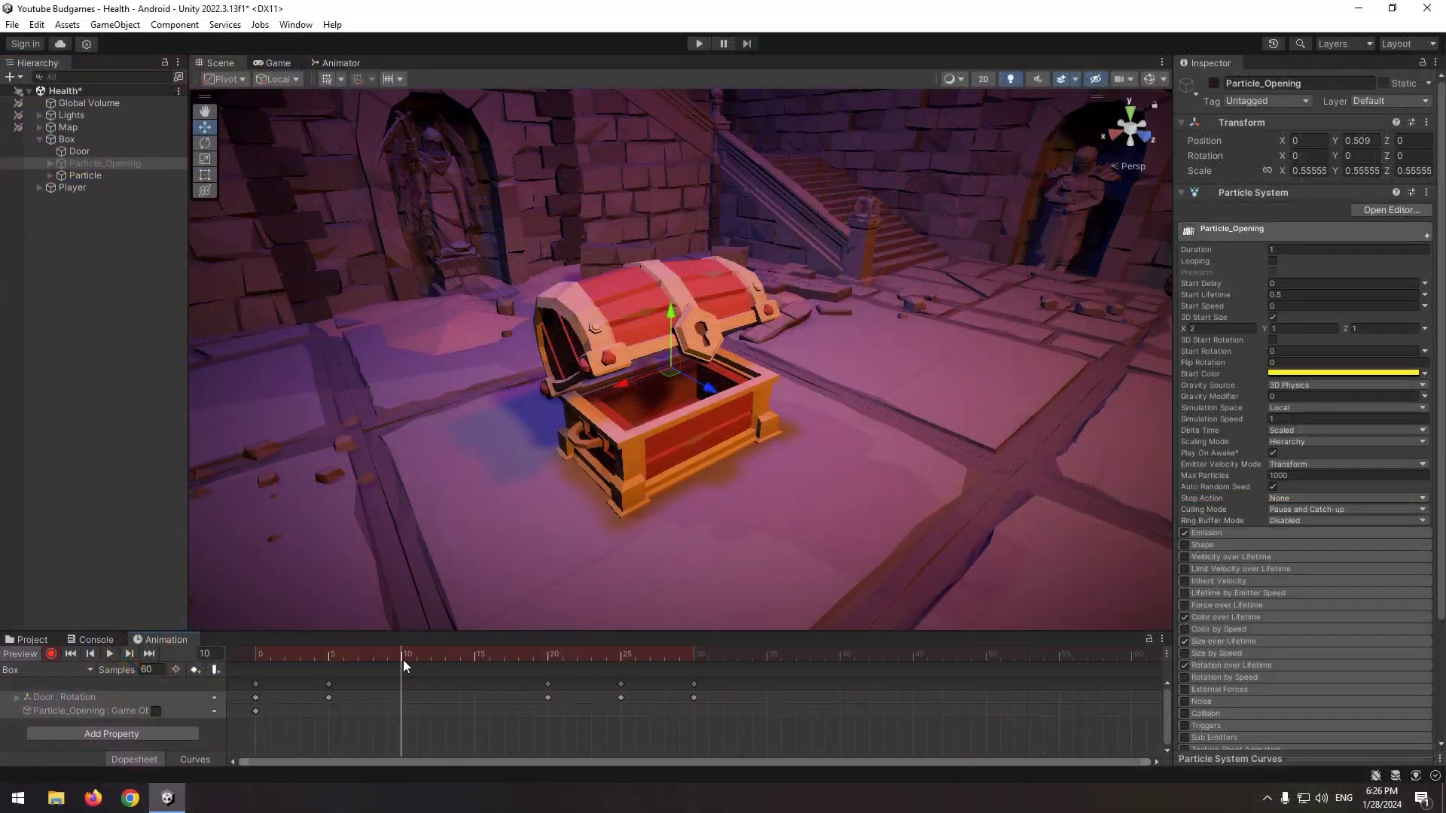
drag(404, 660, 437, 692)
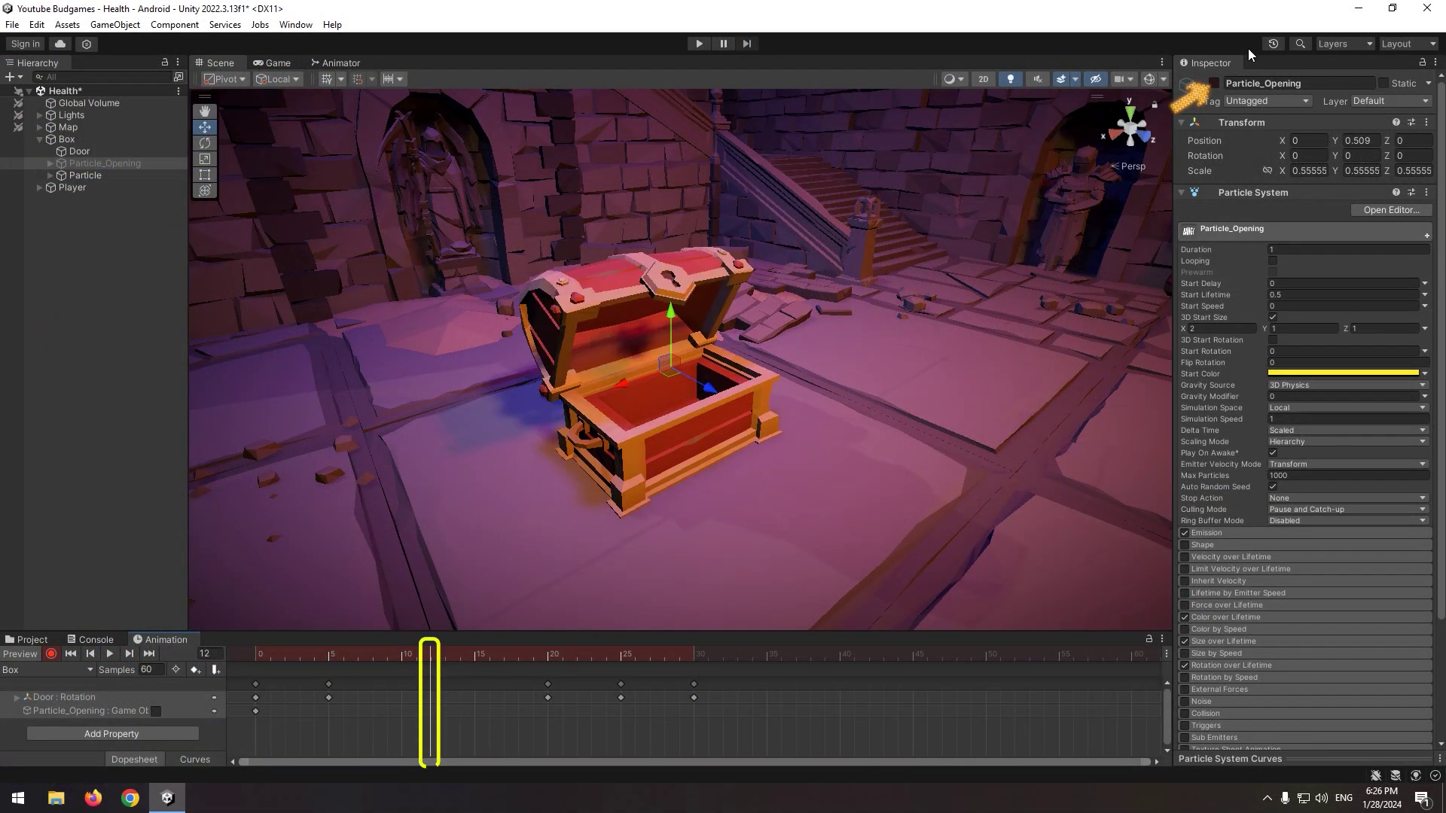
click(1214, 84)
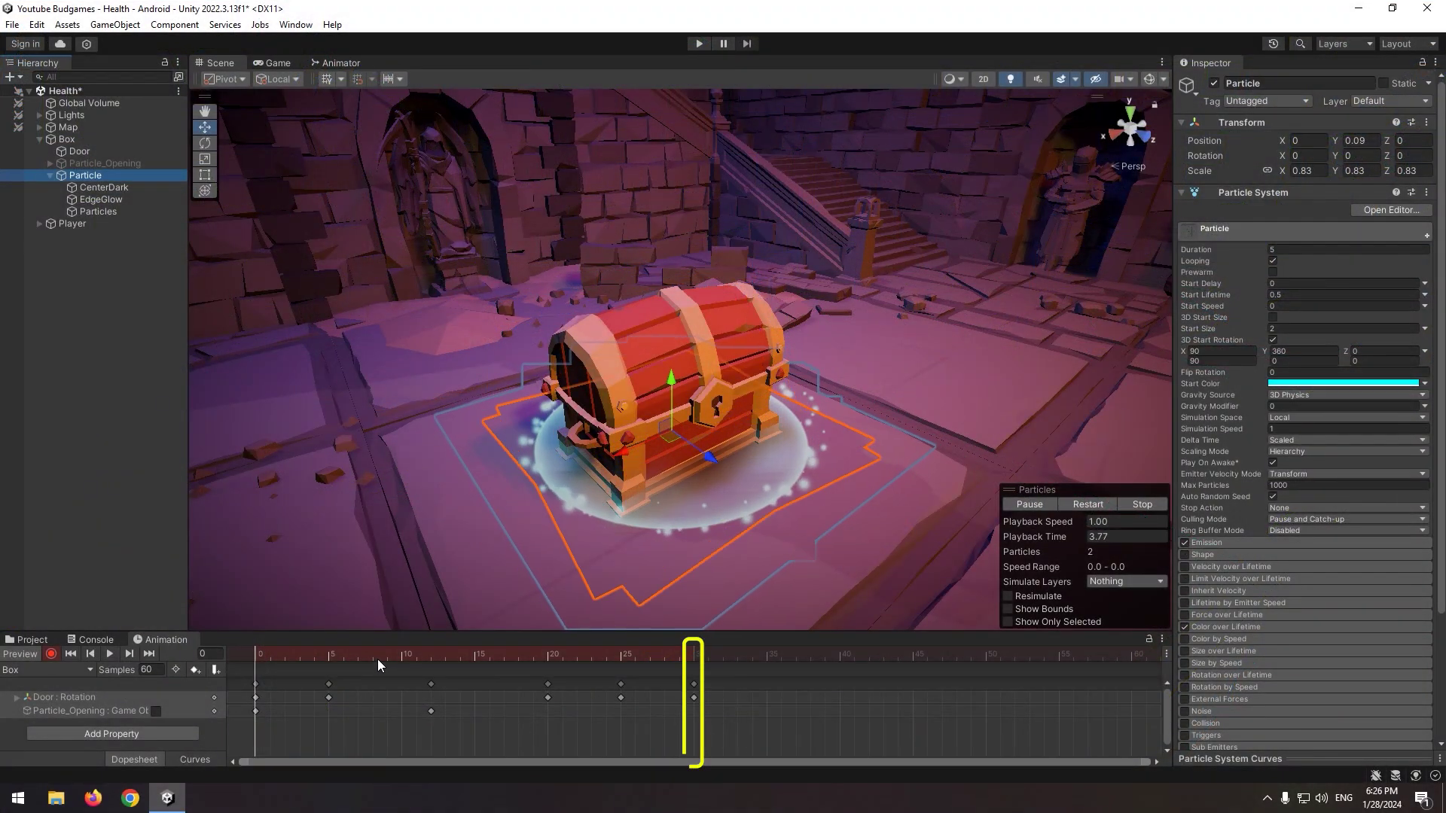
Step: Key Looping on at frame 30 and off at frame 40 for Particle and its CenterDark, EdgeGlow and Particles children
drag(377, 658, 695, 688)
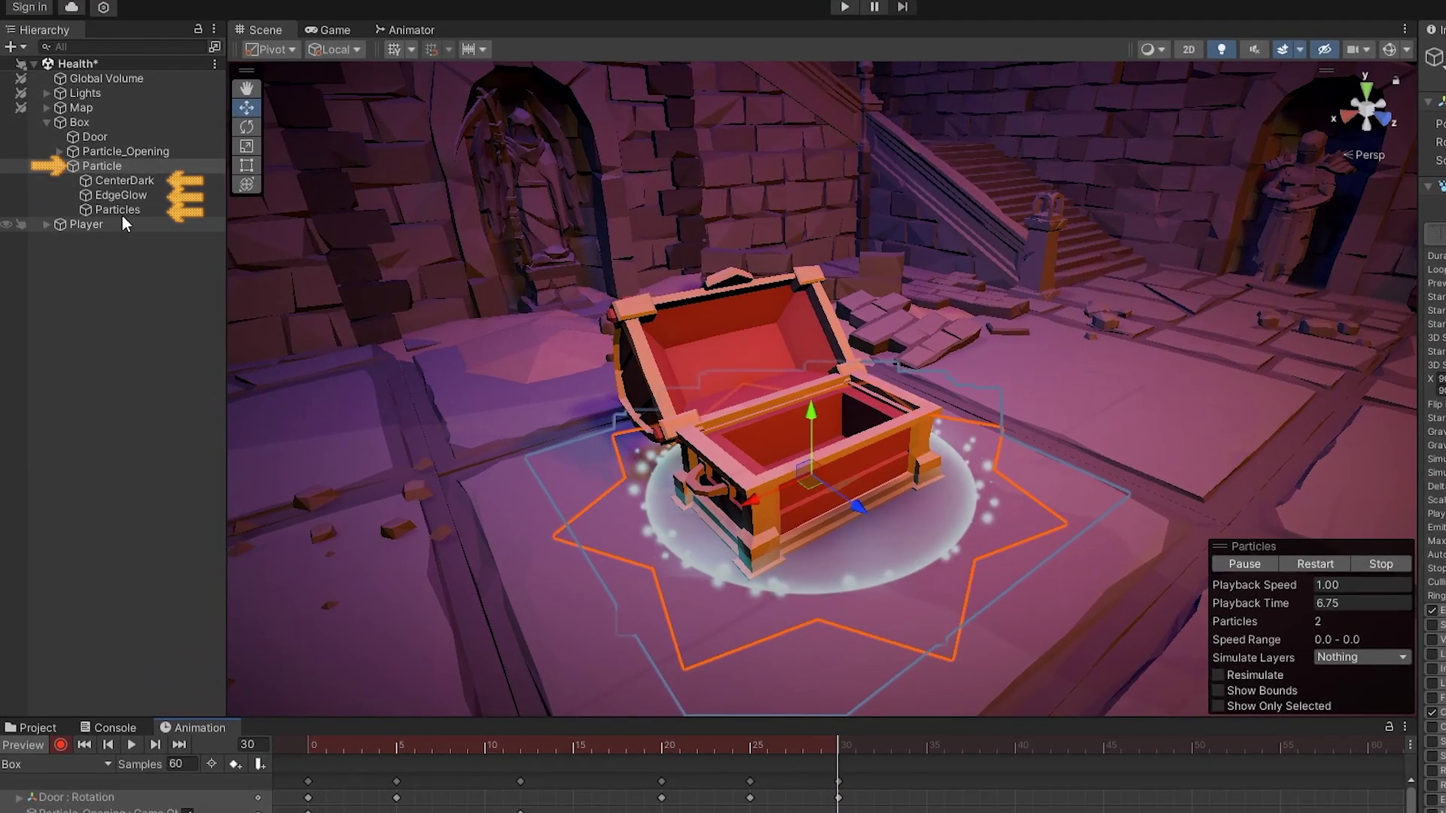
shift+click(123, 212)
click(1241, 167)
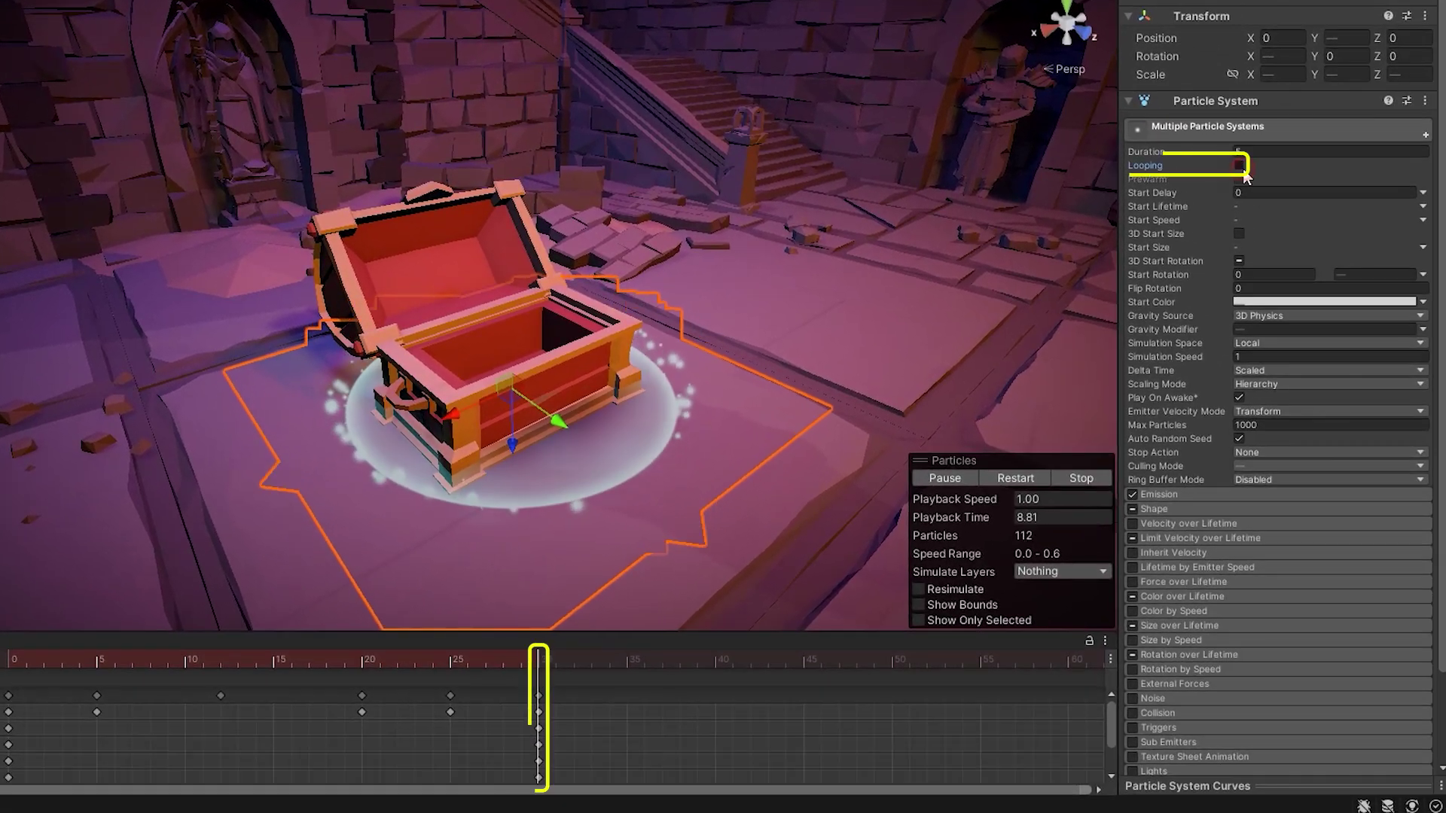
click(1239, 165)
drag(520, 661, 716, 735)
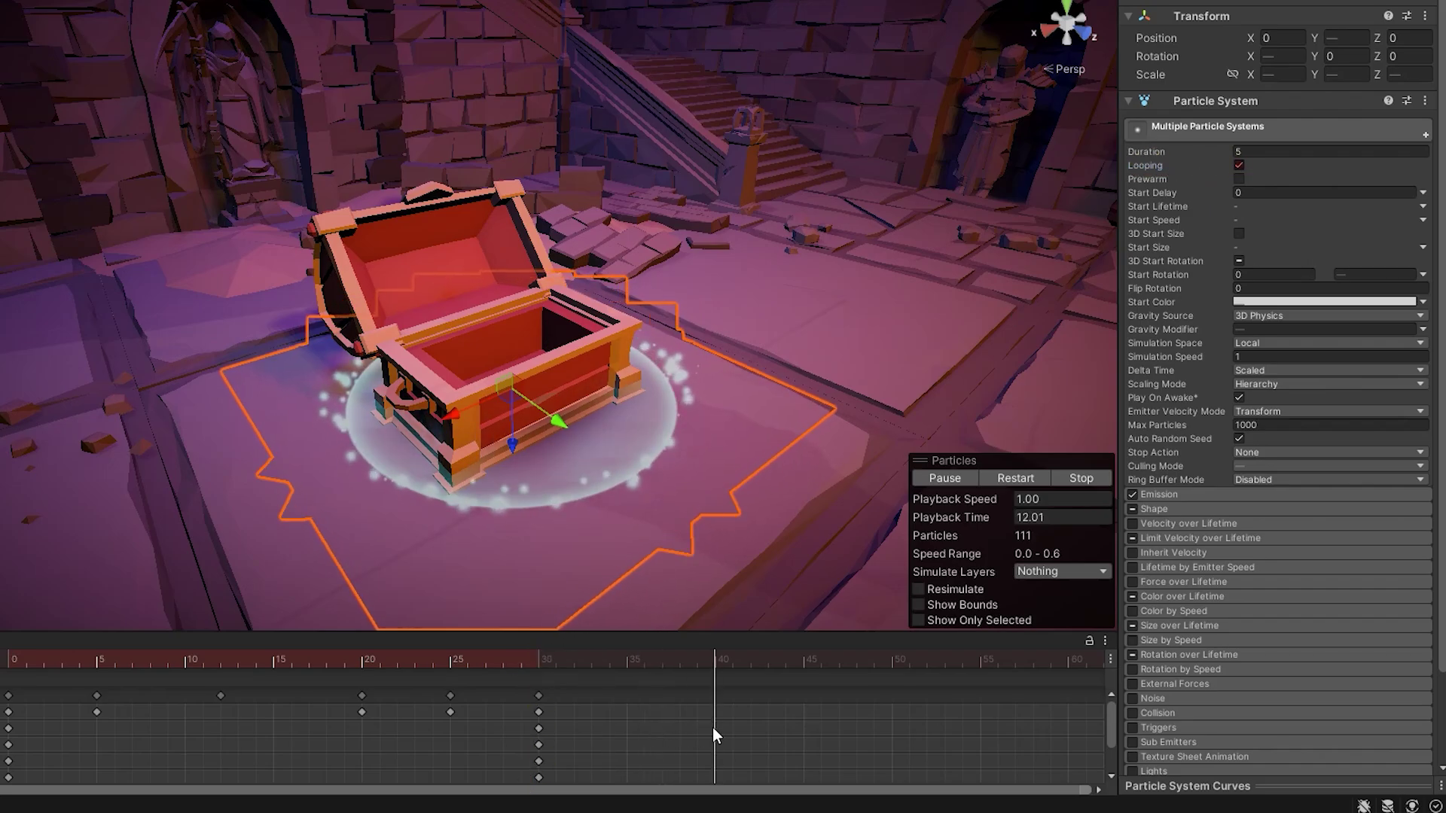
click(1240, 165)
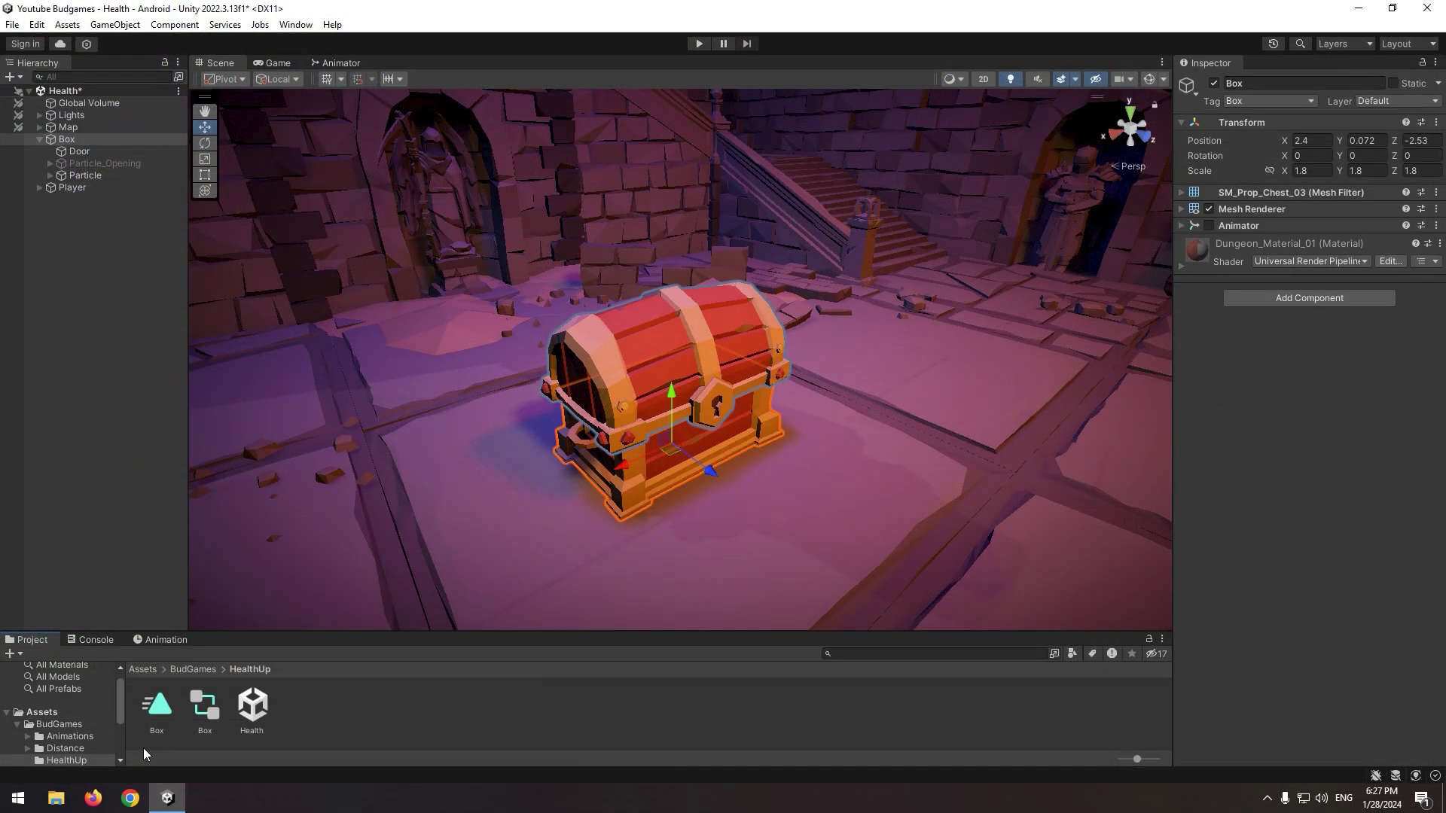
Step: Turn off Loop Time for the Box animation clip and reselect the Box object
click(158, 708)
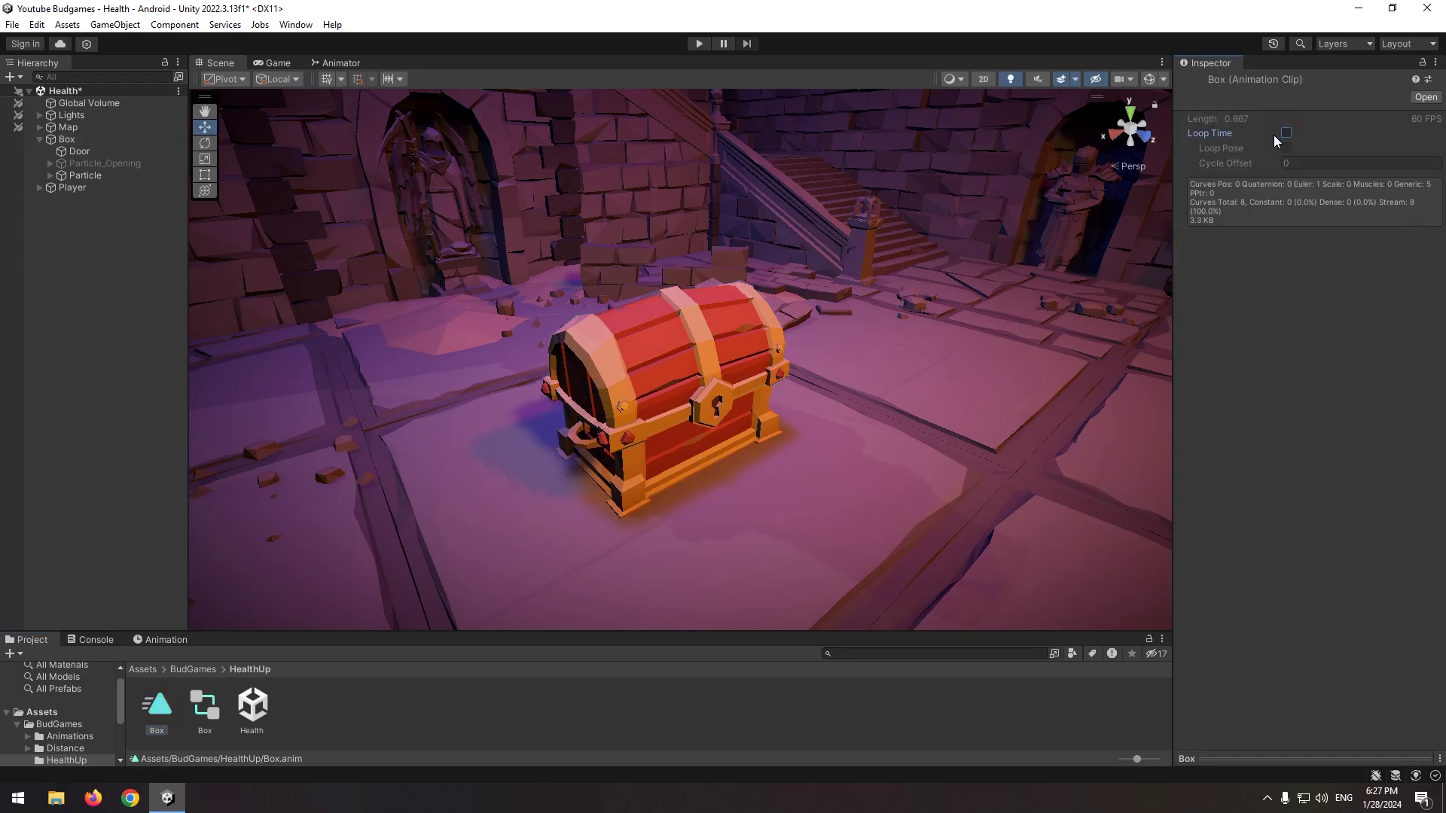
click(74, 139)
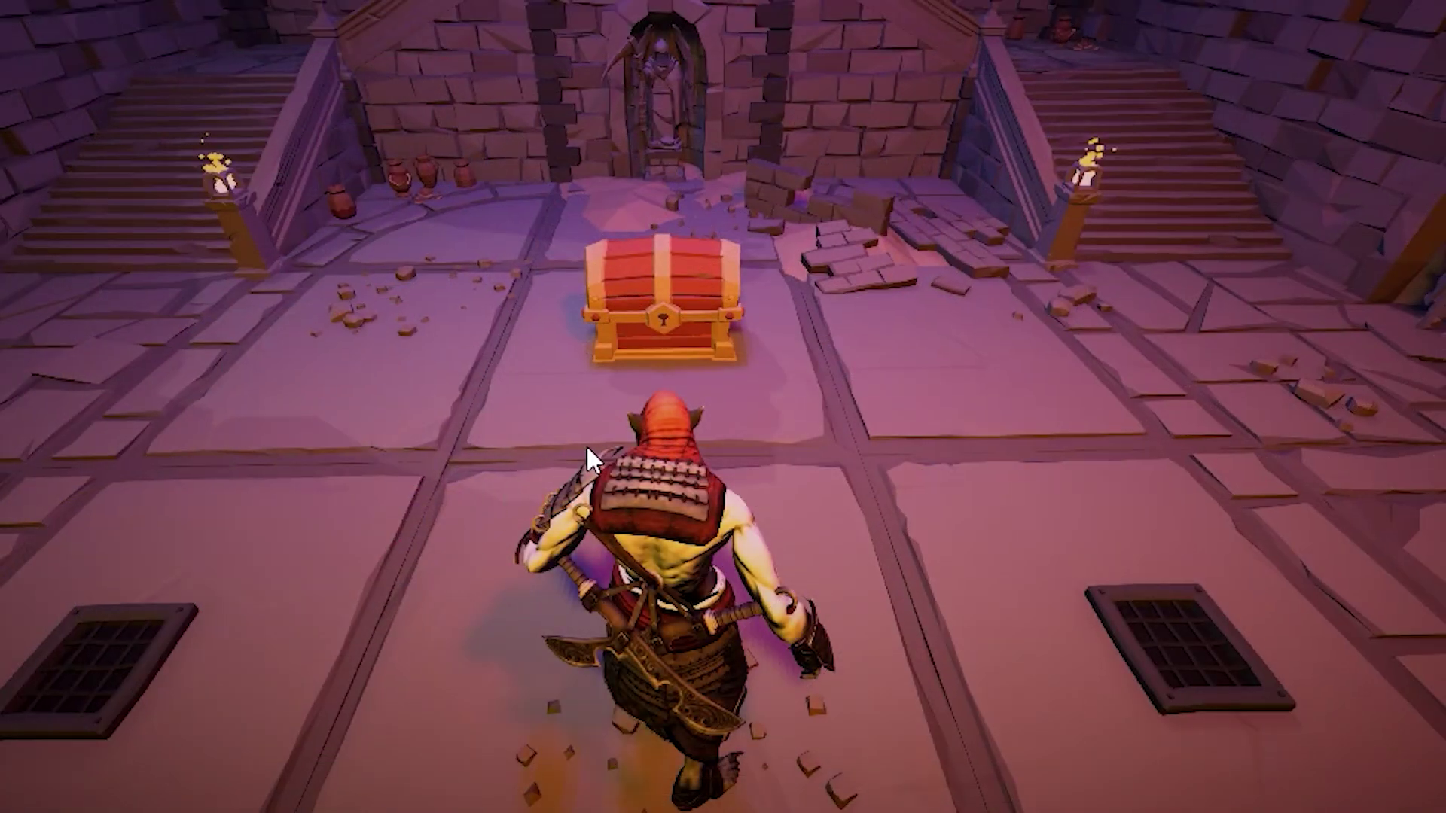
click(657, 408)
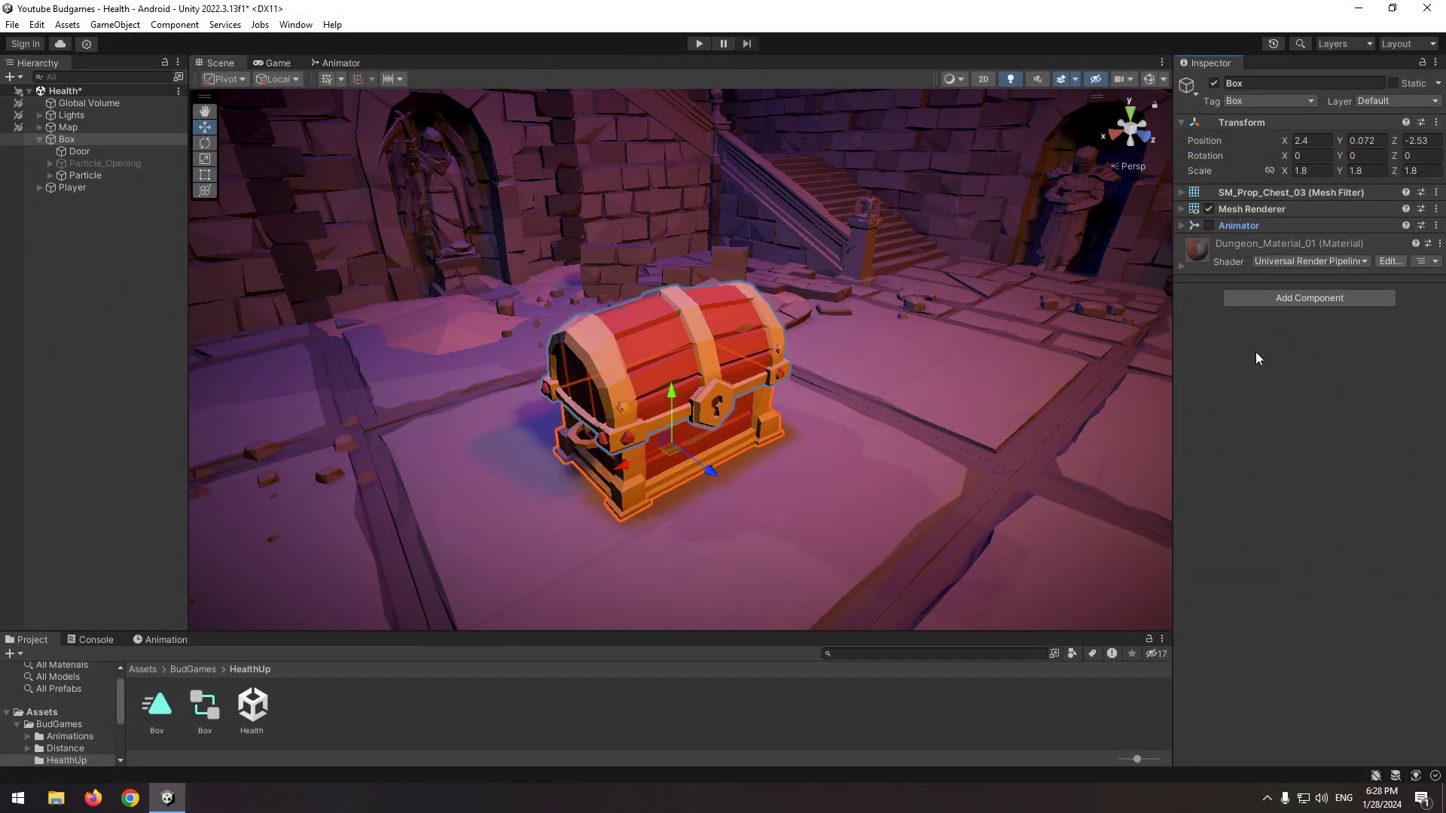
Step: Add a Box Collider to the chest and enlarge its size to X 3.16 and Z 2.93
click(1261, 306)
text(box)
key(Return)
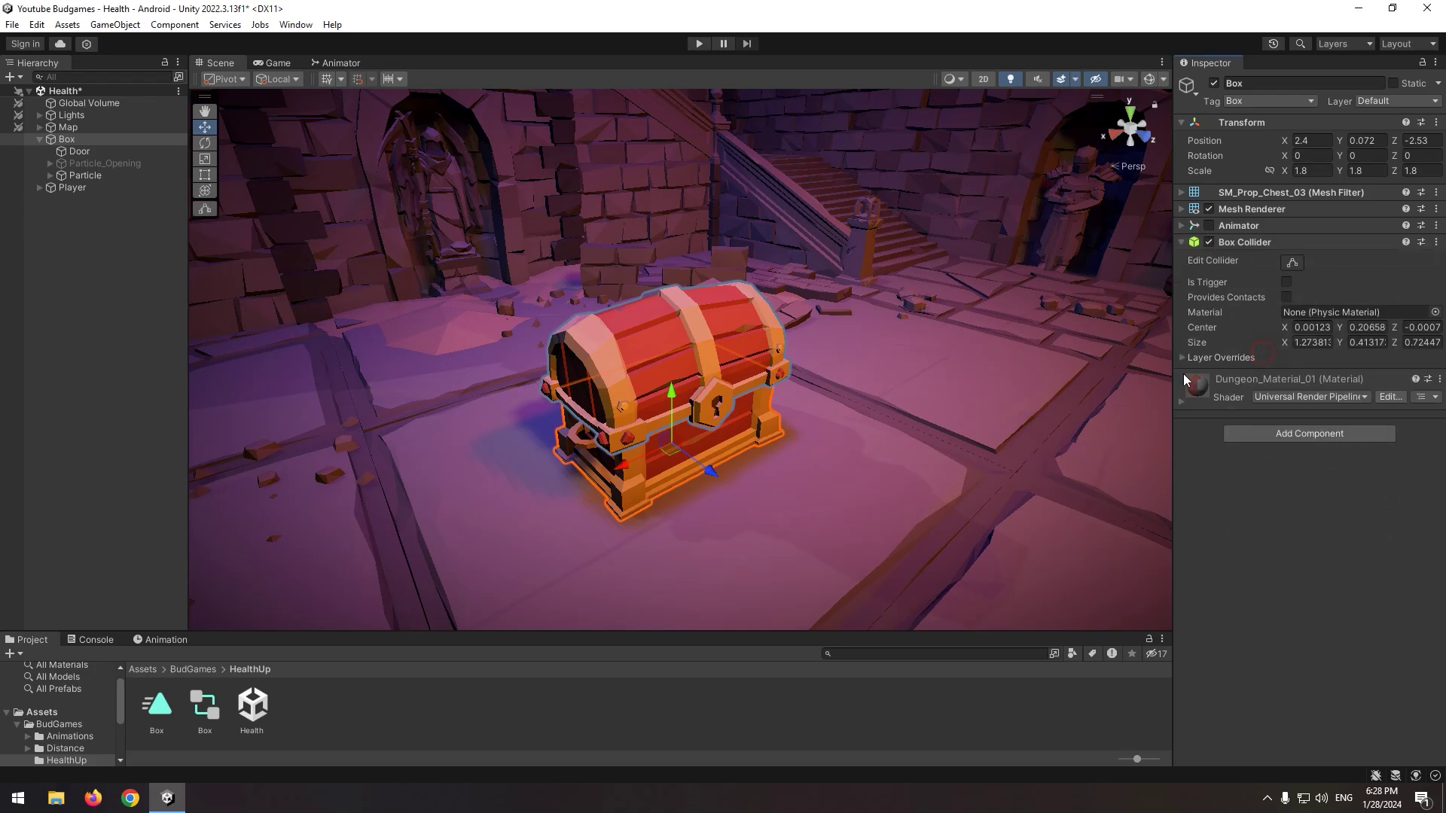
drag(1304, 344, 1341, 343)
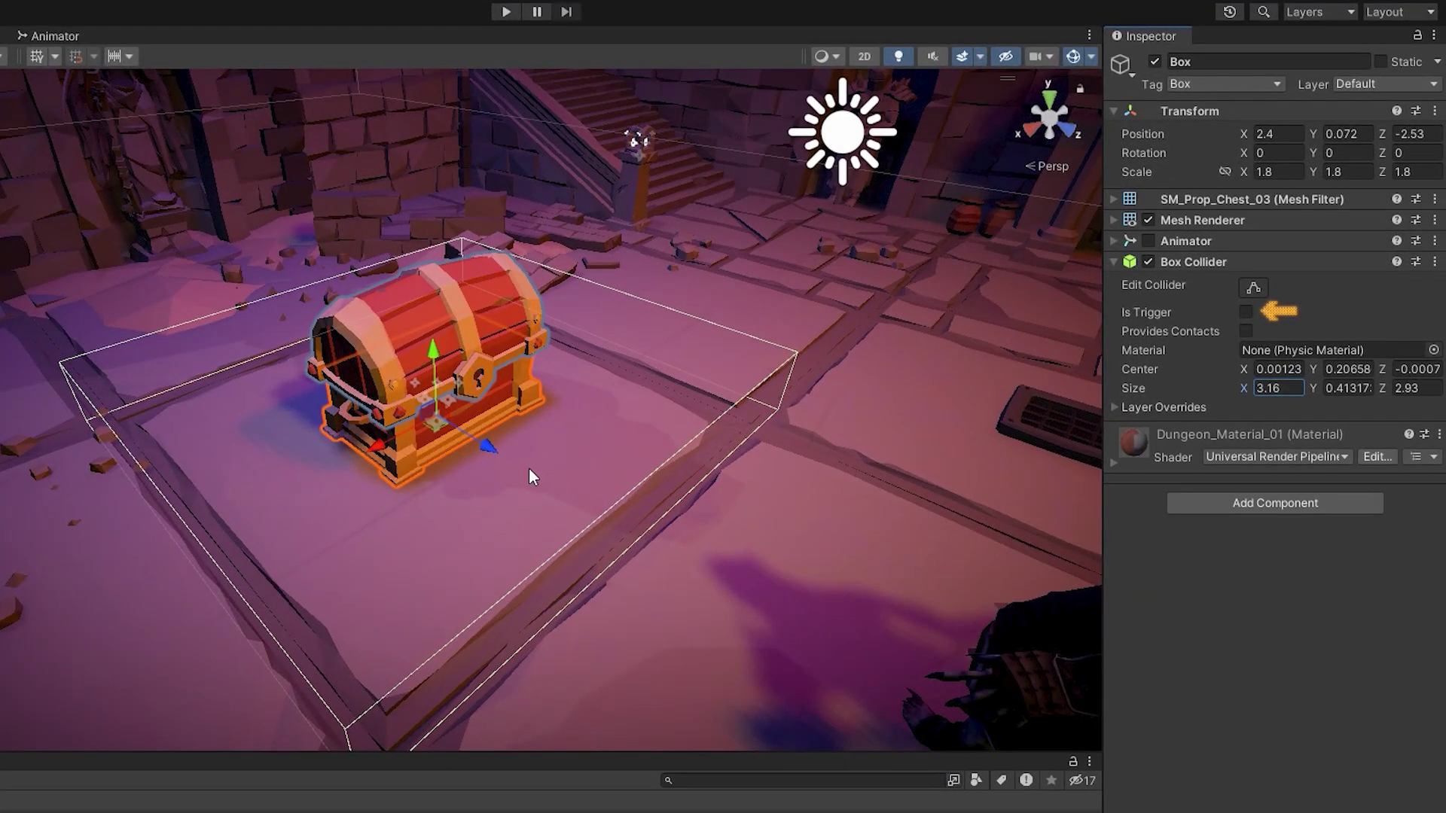
Step: Make the chest's Box Collider a trigger and add a Rigidbody component
click(1249, 497)
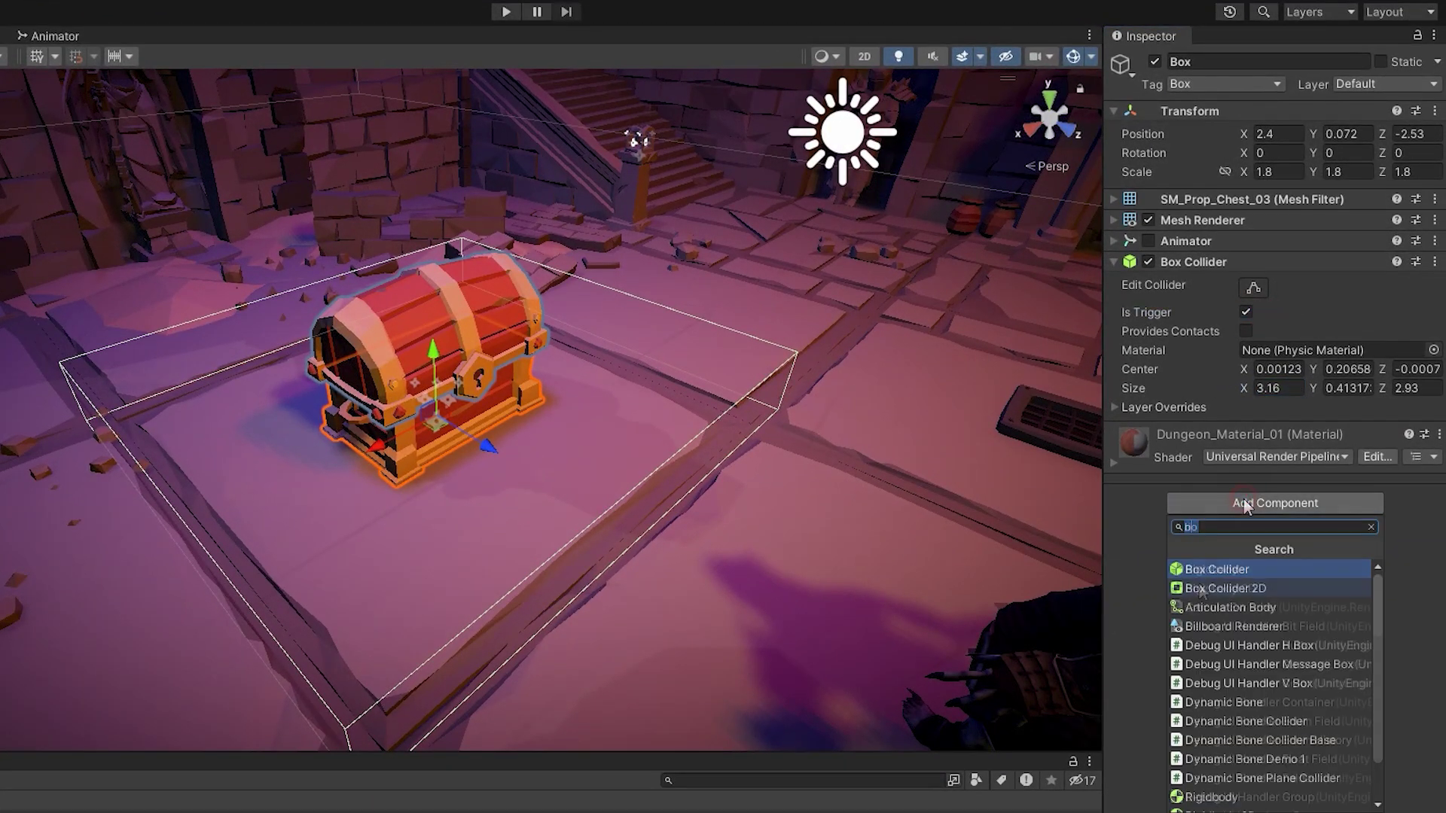
click(1205, 570)
click(1187, 434)
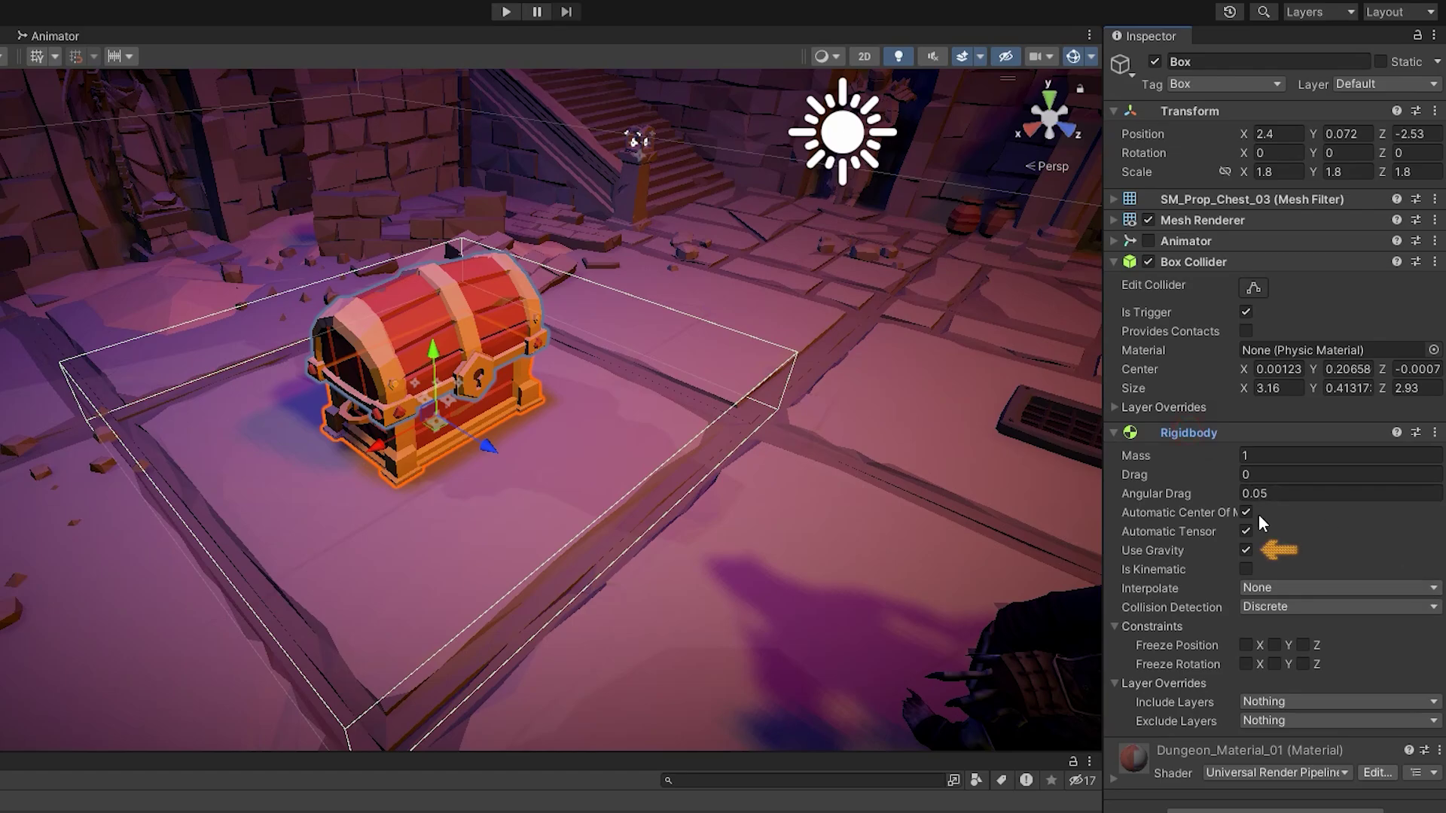
Step: Disable gravity on the chest's Rigidbody and freeze its position and rotation on all axes
click(1246, 550)
click(1247, 645)
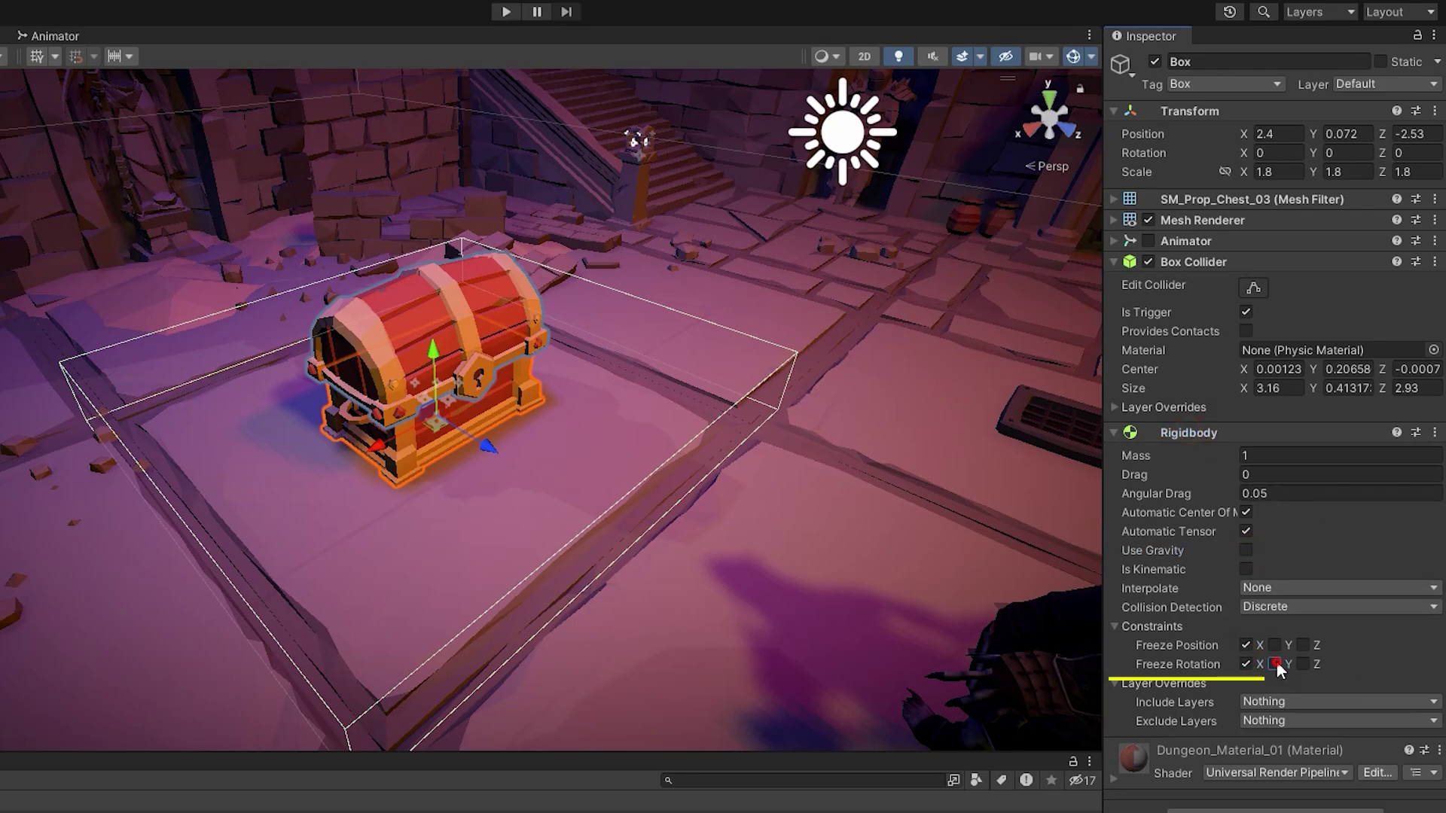
click(1275, 664)
click(1274, 645)
click(1303, 646)
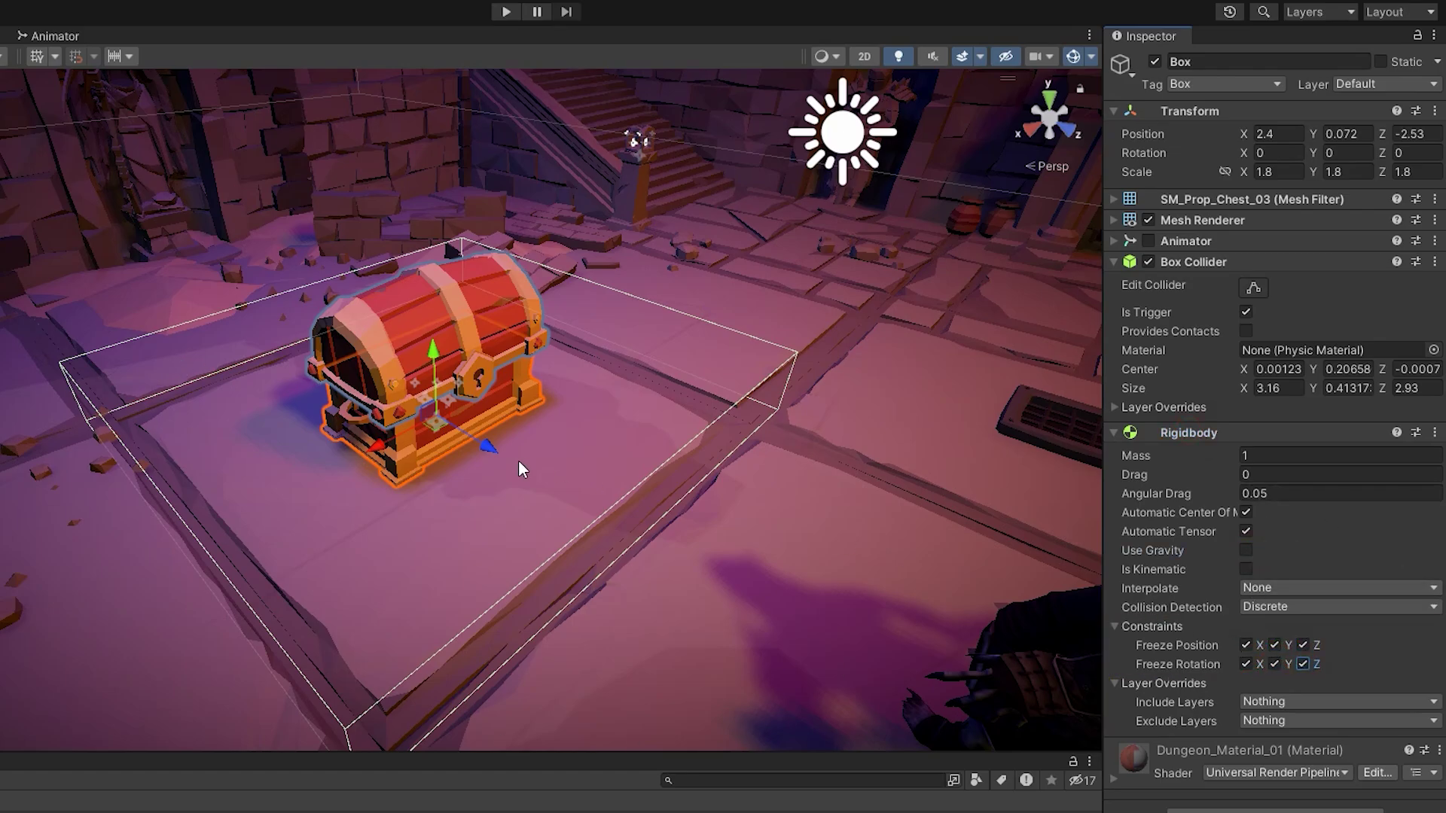
Step: Assign the Box tag to the chest object
click(1224, 83)
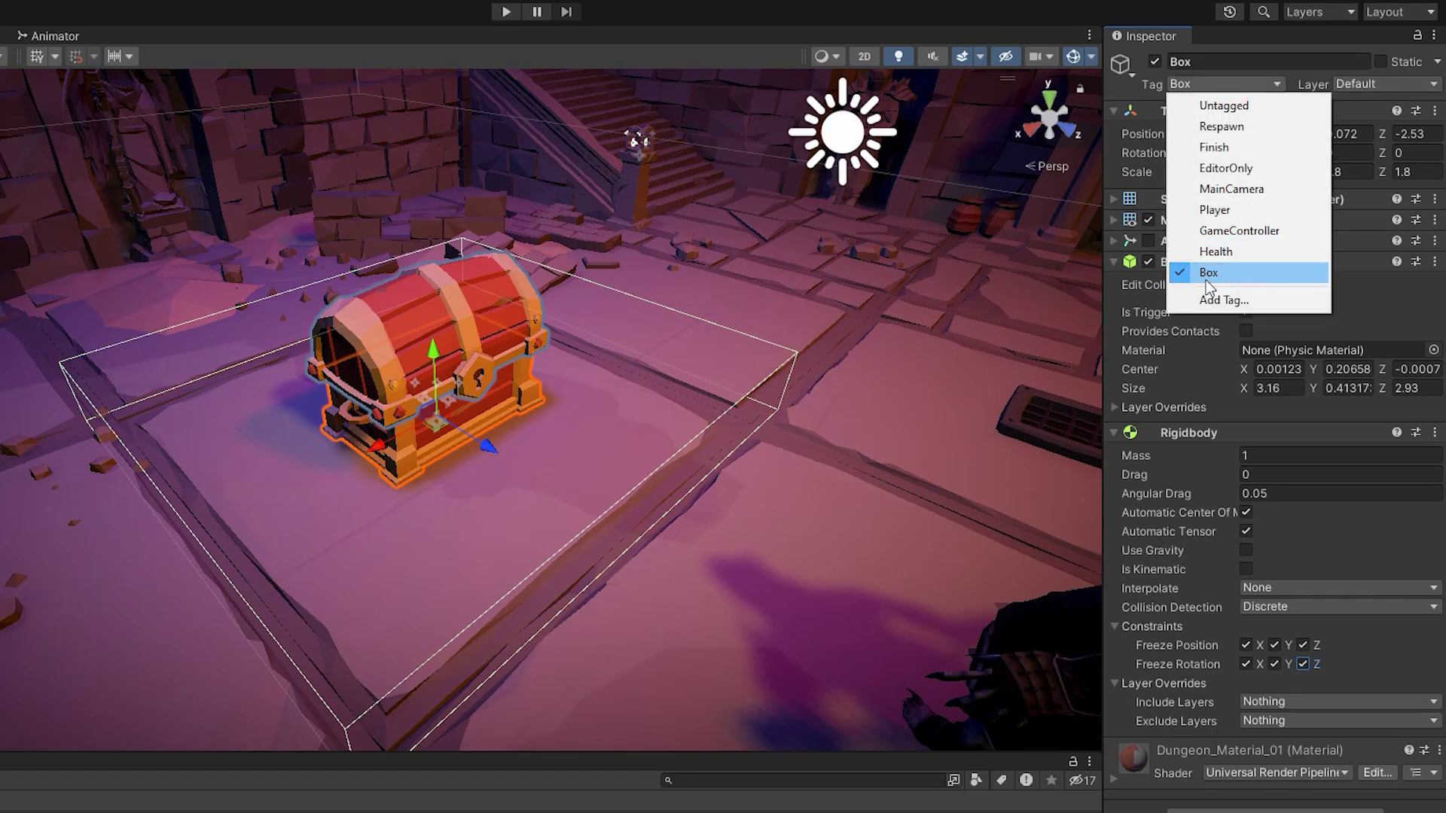
click(1214, 300)
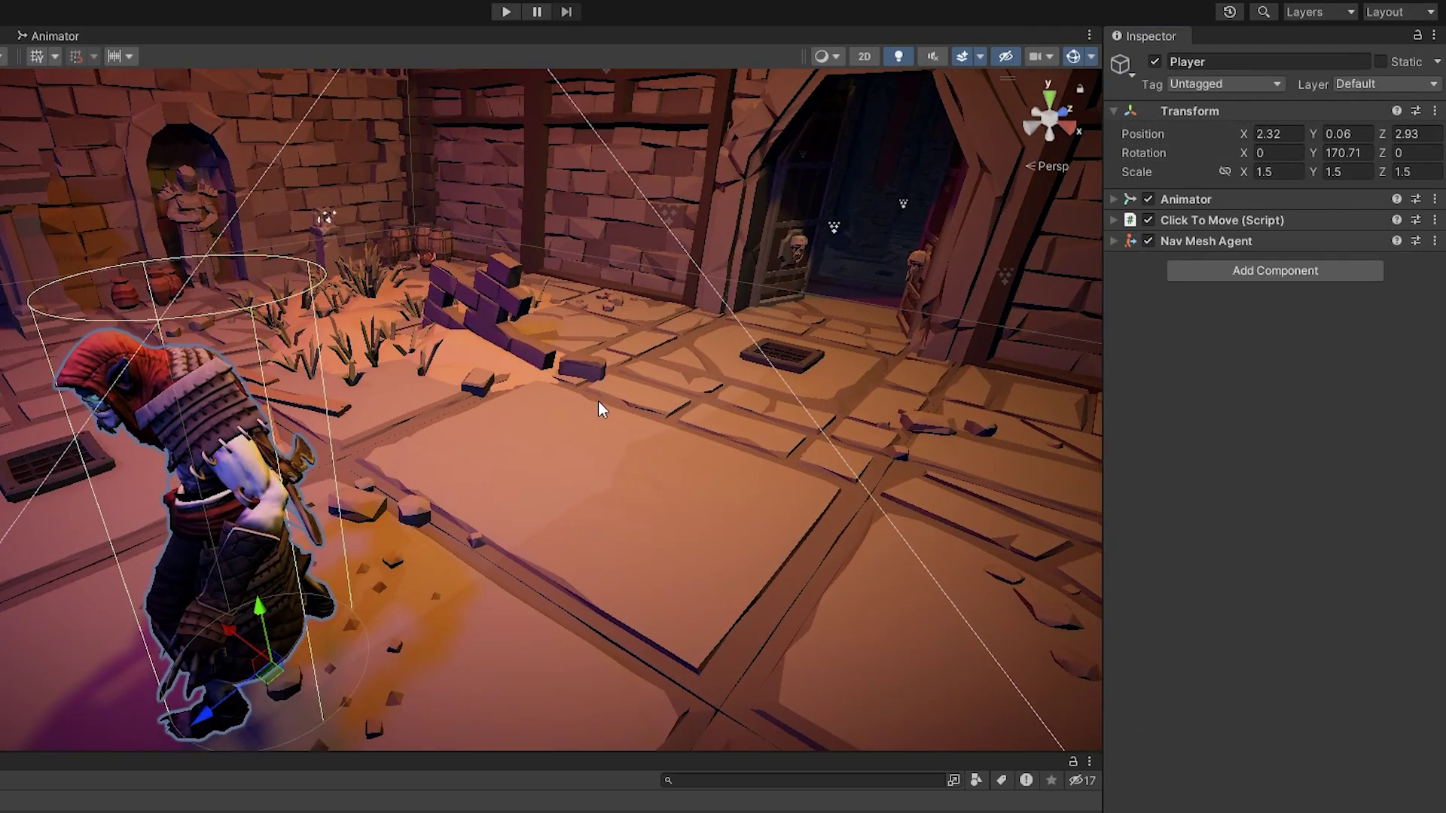
Step: Add a Capsule Collider to the Player and enable it as a trigger
middle_drag(601, 404, 714, 357)
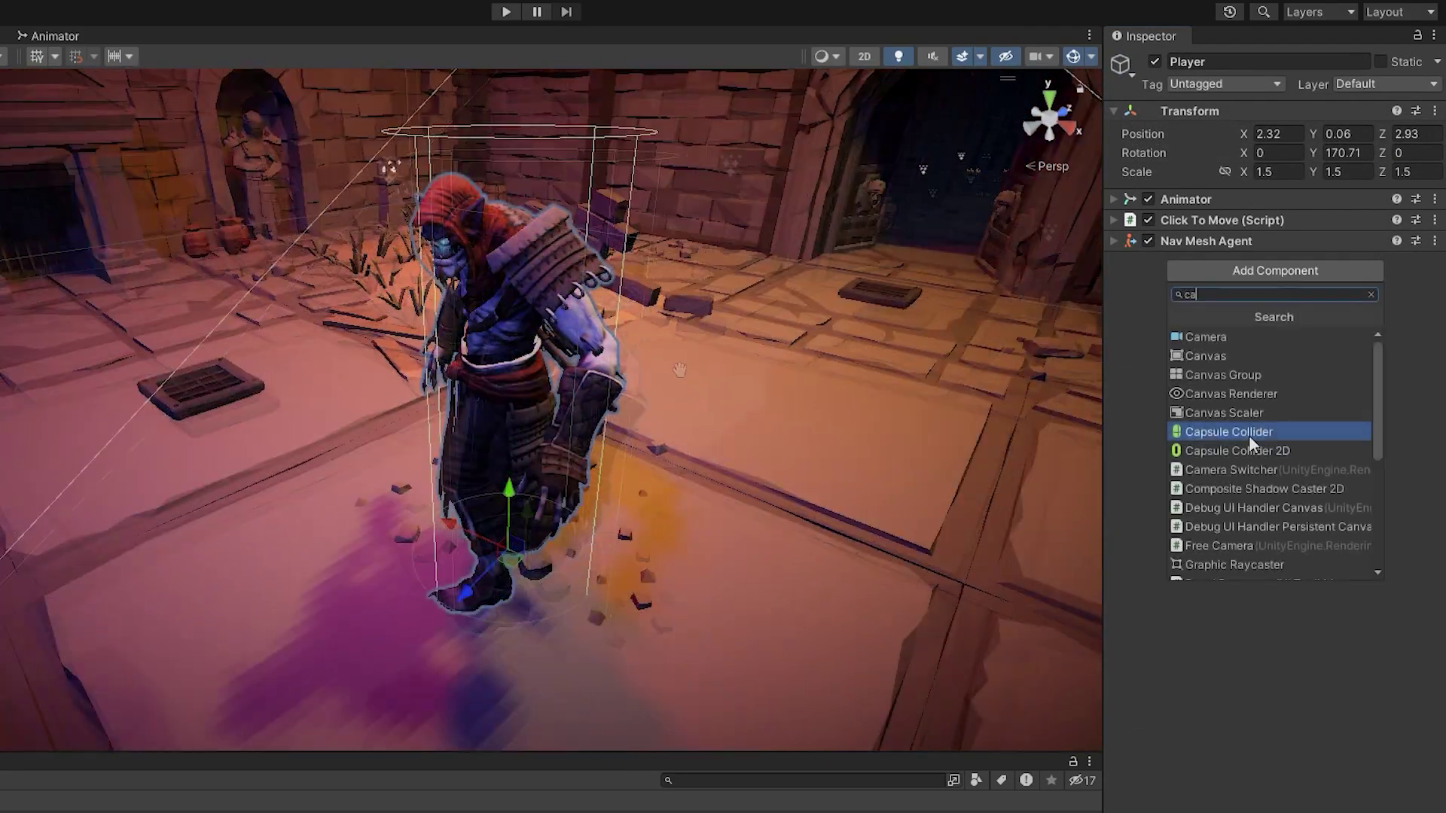
click(1250, 436)
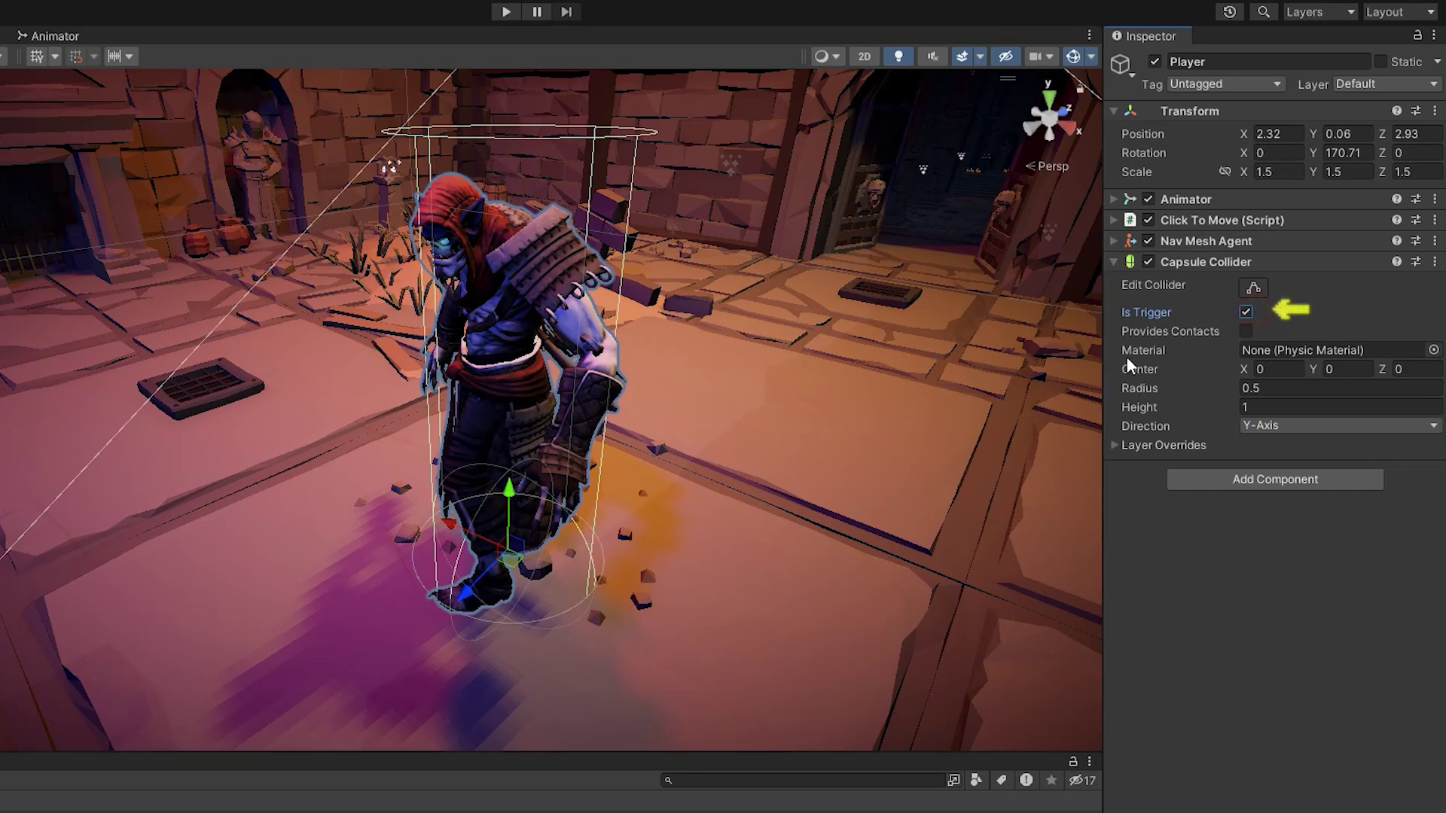
Step: Attach the PlayerCollision script to the Player object as a component
click(1247, 311)
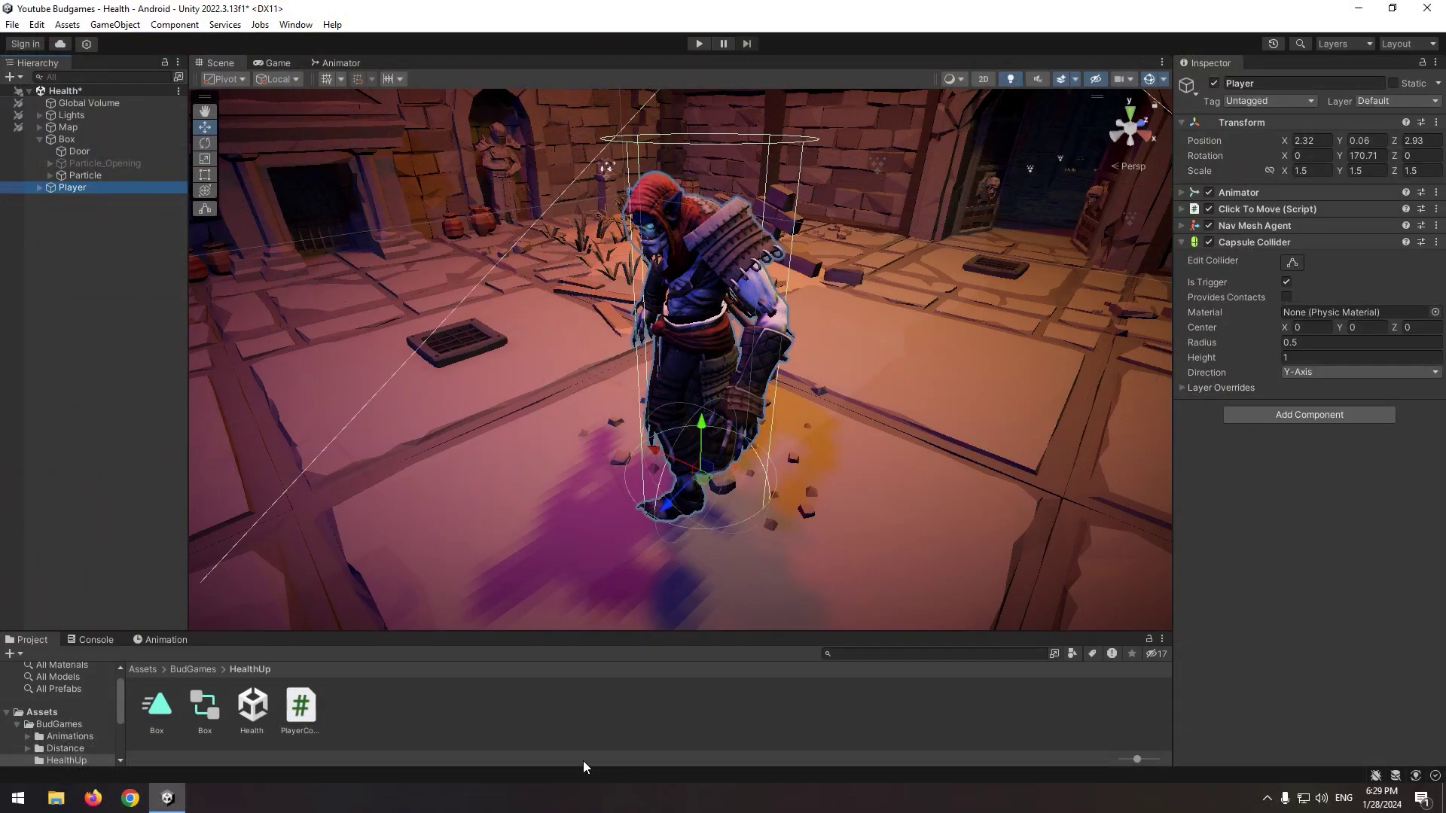
drag(1331, 599, 1272, 408)
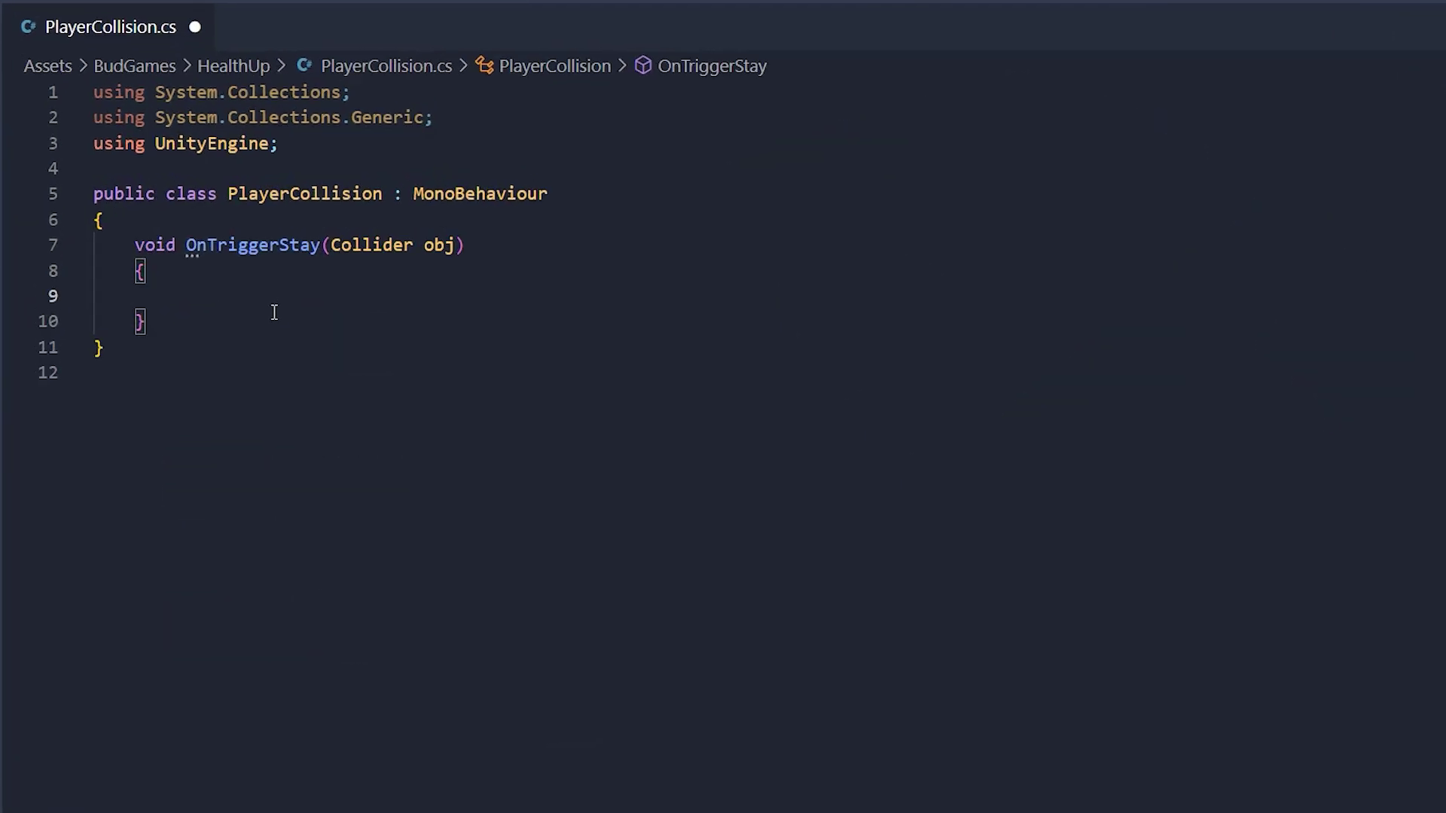
Step: Fill OnTriggerStay with an if check for obj.gameObject.tag == "Box" that enables obj's Animator, and save the script
text(if()
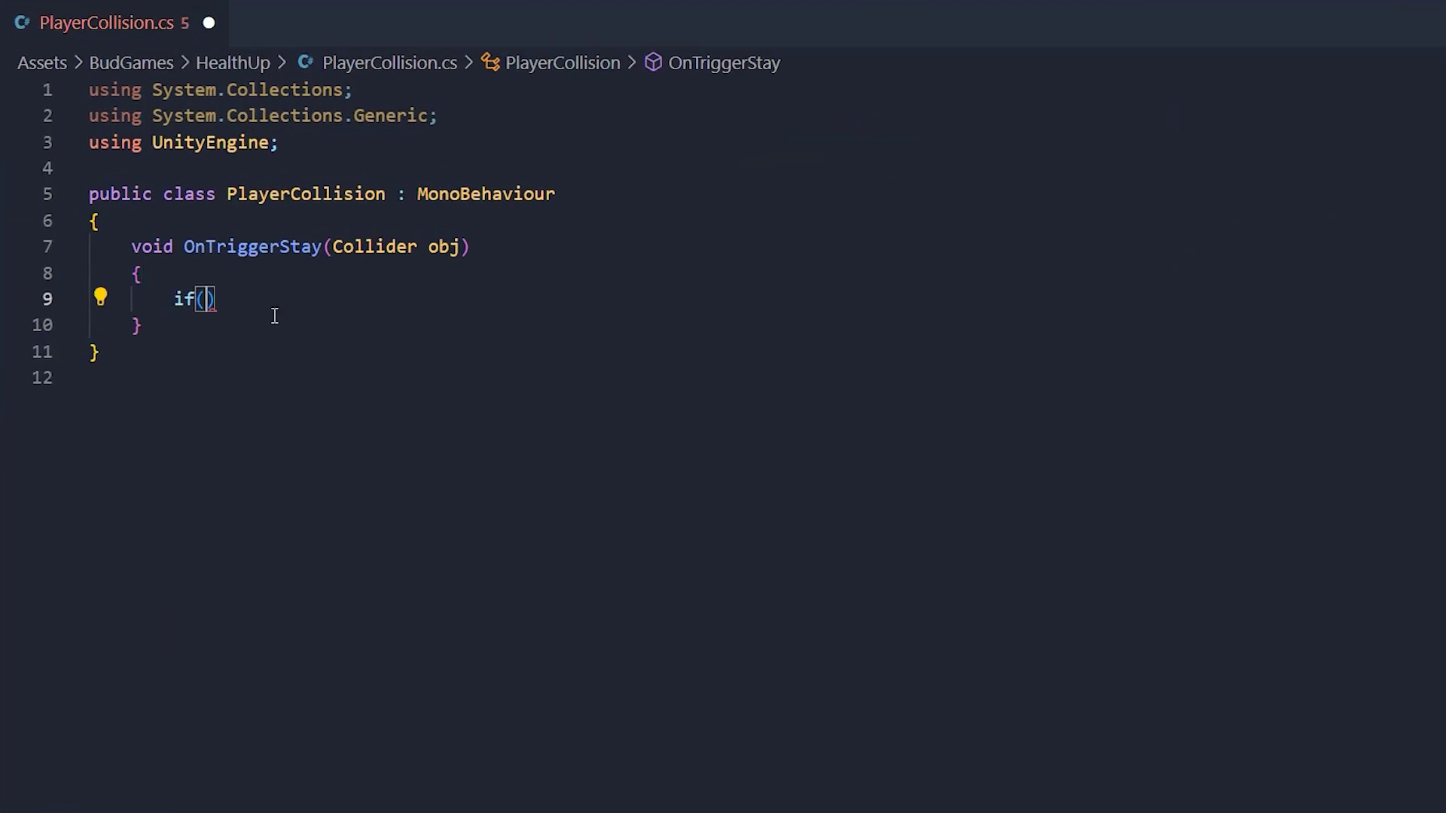
text(obj.gameObject.tag == "Box)
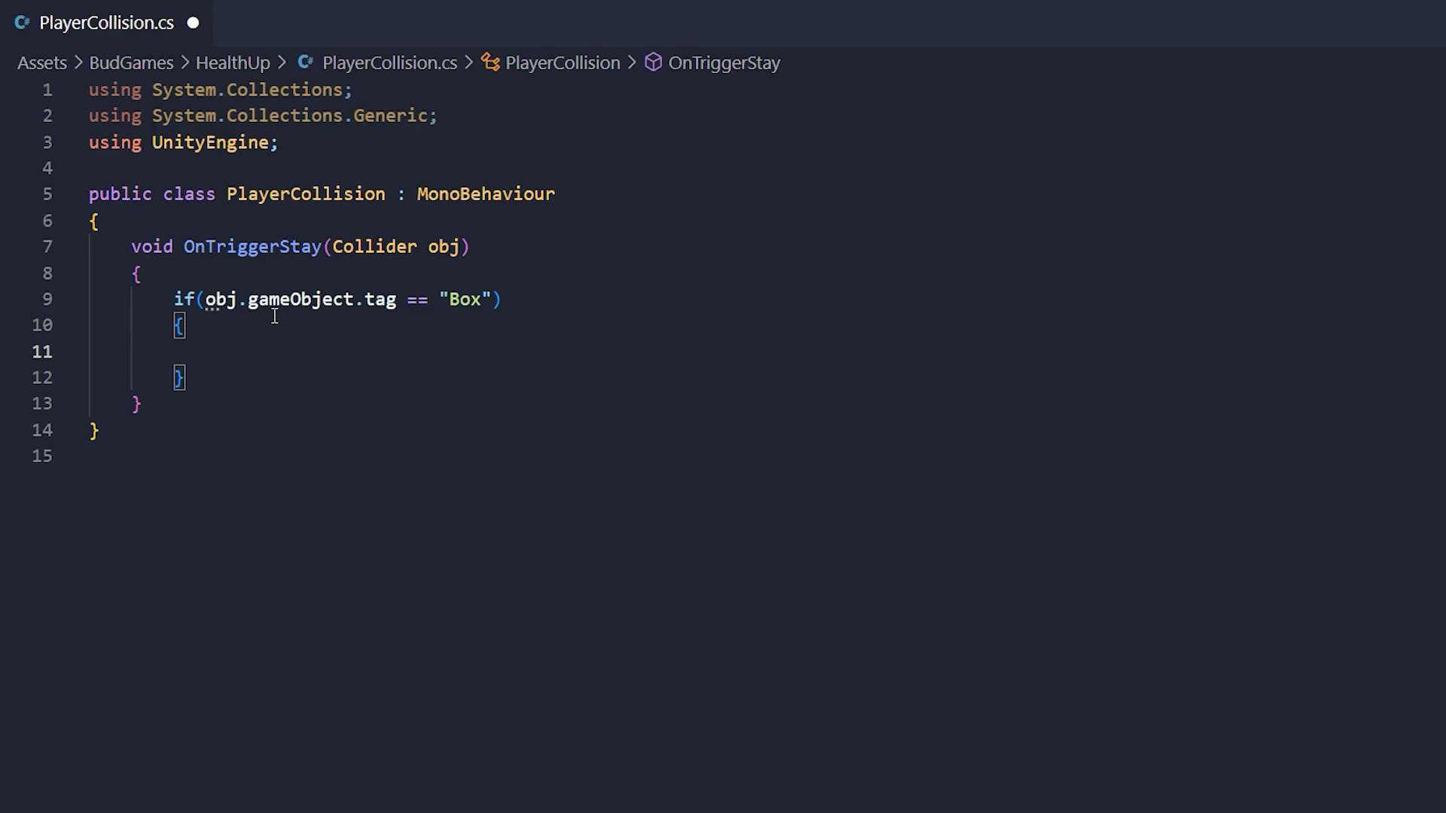
text(obj.GetComponent<Animator>().enabled = true;)
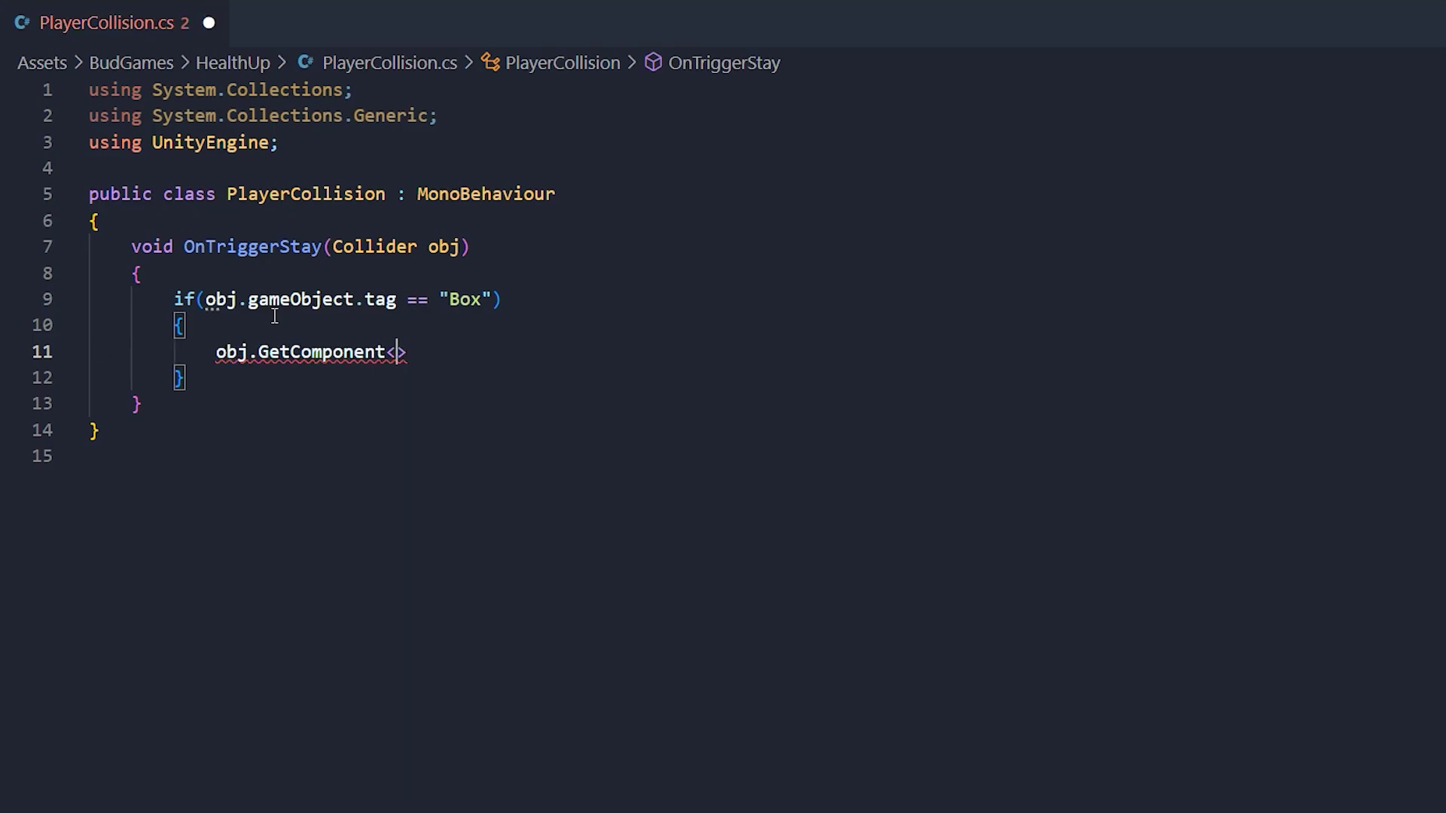
key(ctrl+s)
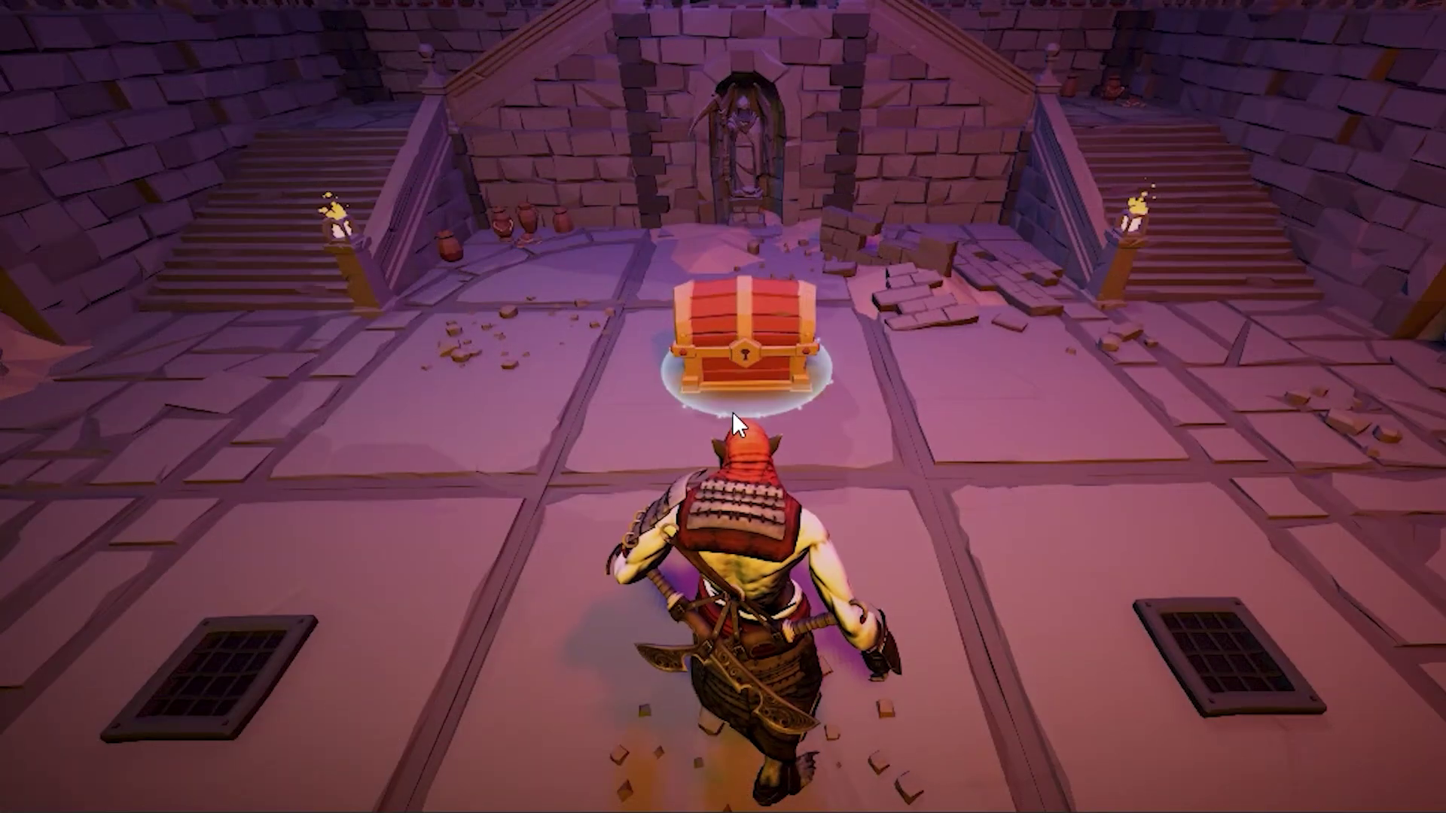
Step: Play-test the scene by moving the player up to the chest and triggering its opening
click(738, 432)
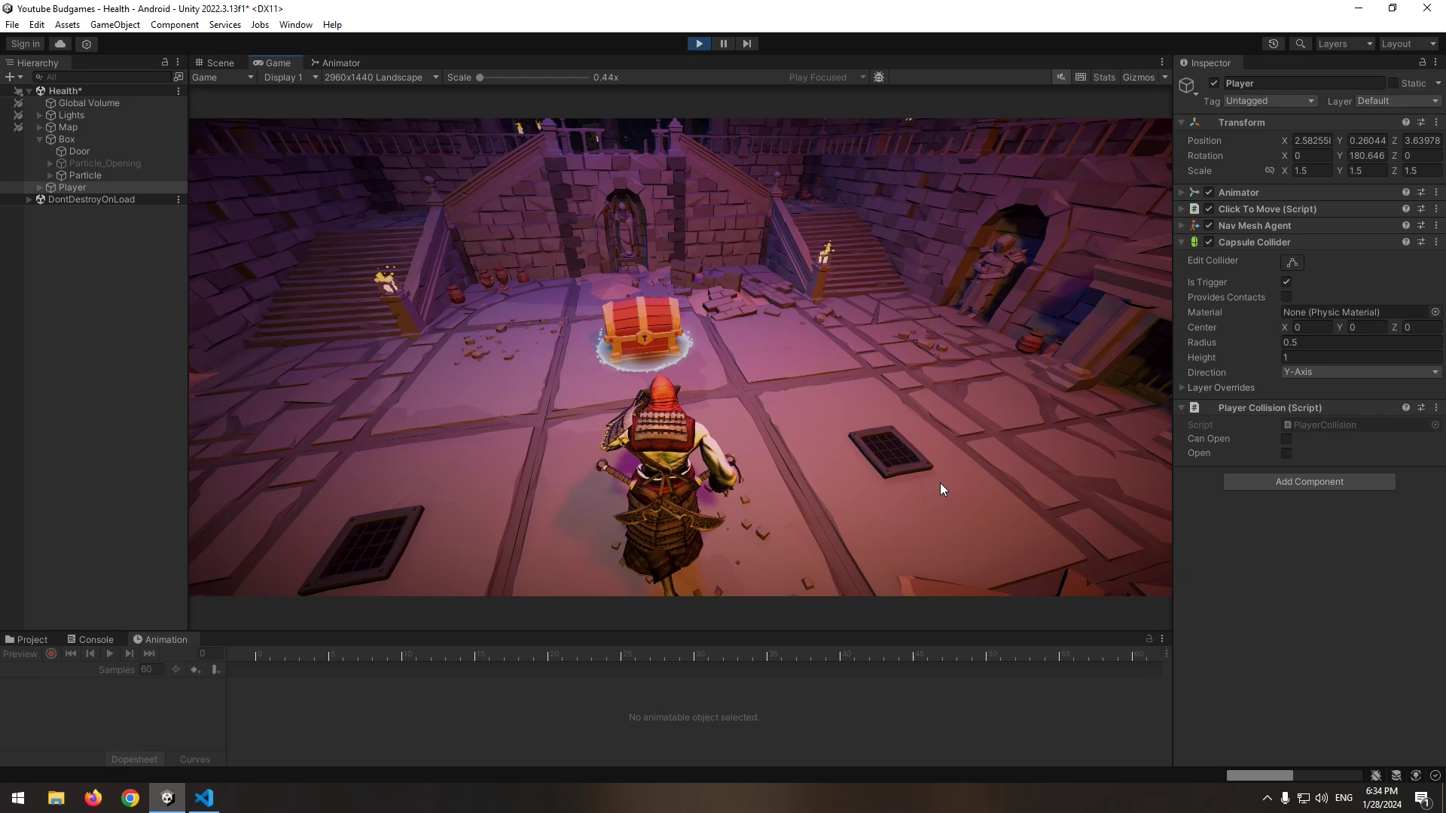
key(e)
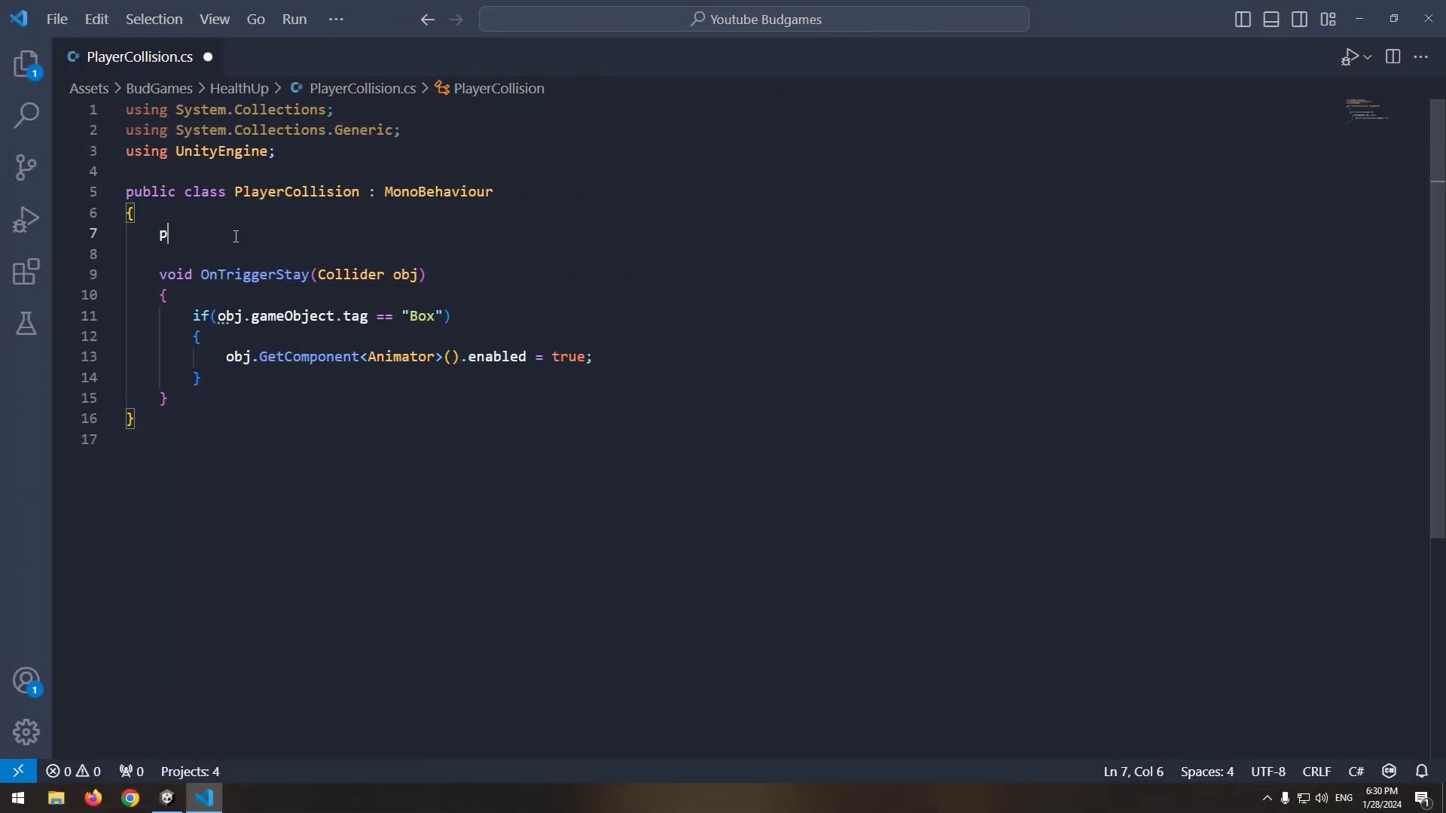
Step: Declare a public bool Open and wrap the Animator-enabling line in OnTriggerStay in an if(Open == true) block
text(public bool Open;)
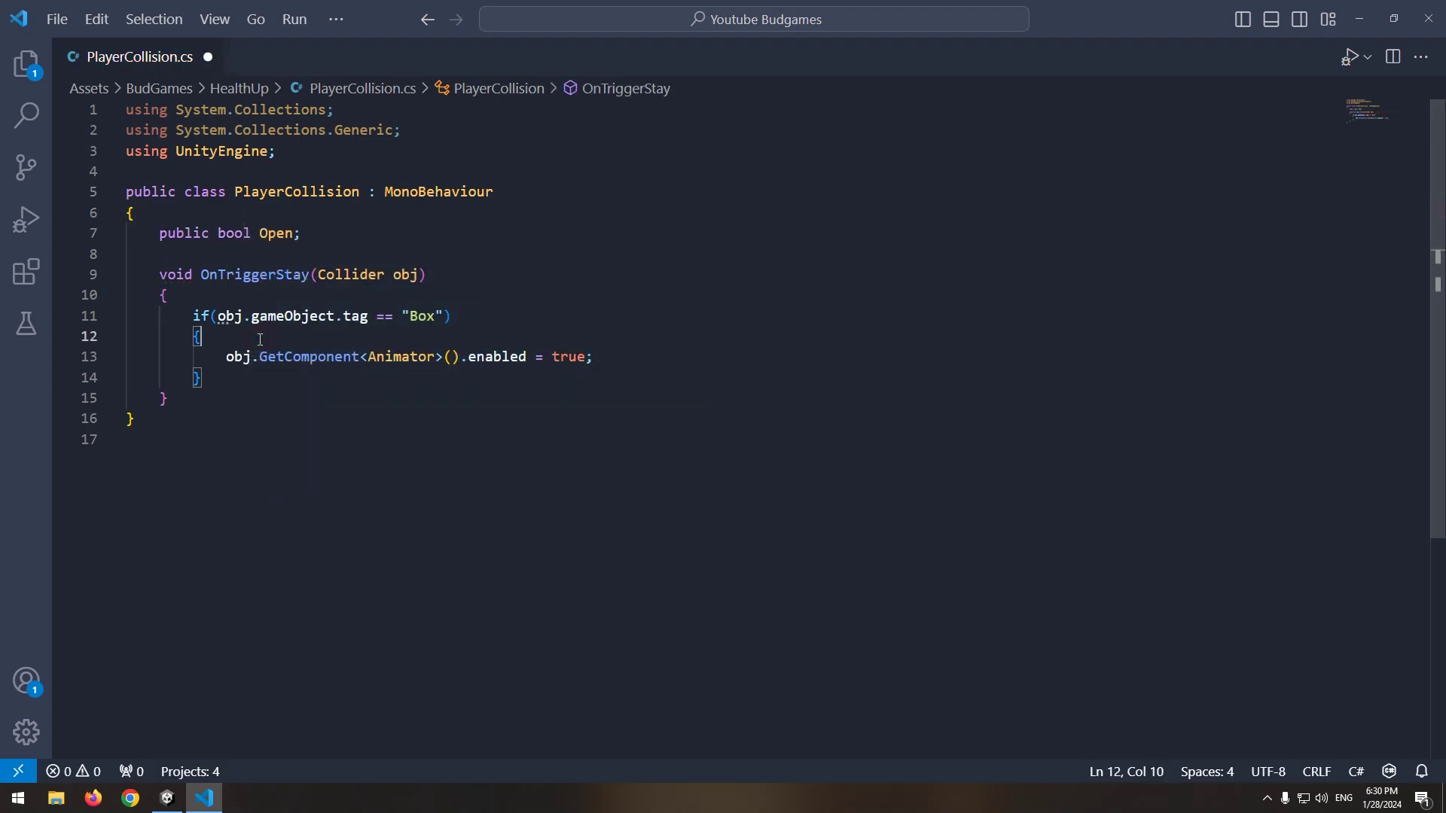
key(Return)
text(if(Open == true))
key(Return)
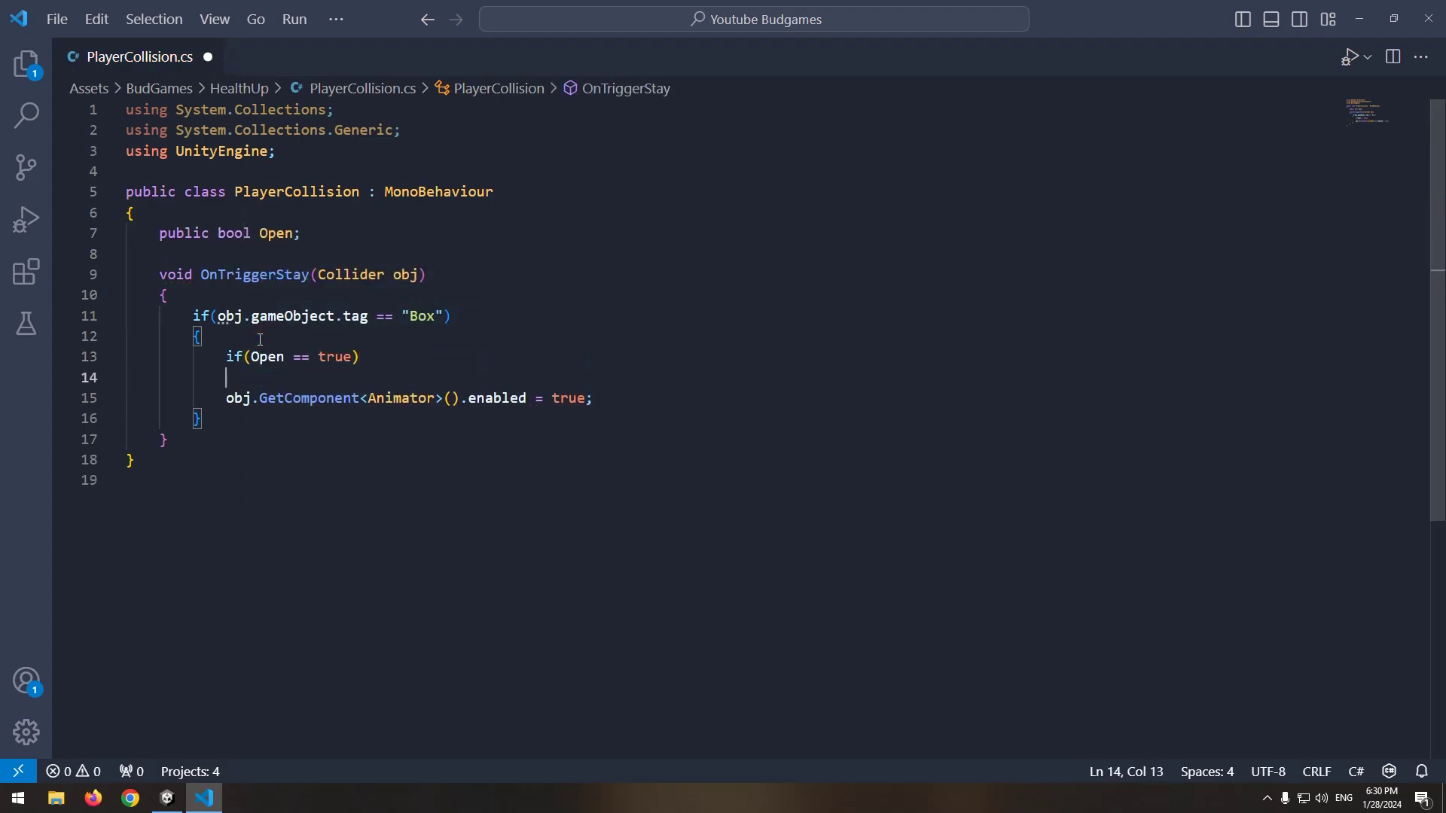
text({)
key(Return)
drag(226, 439, 593, 440)
key(ctrl+x)
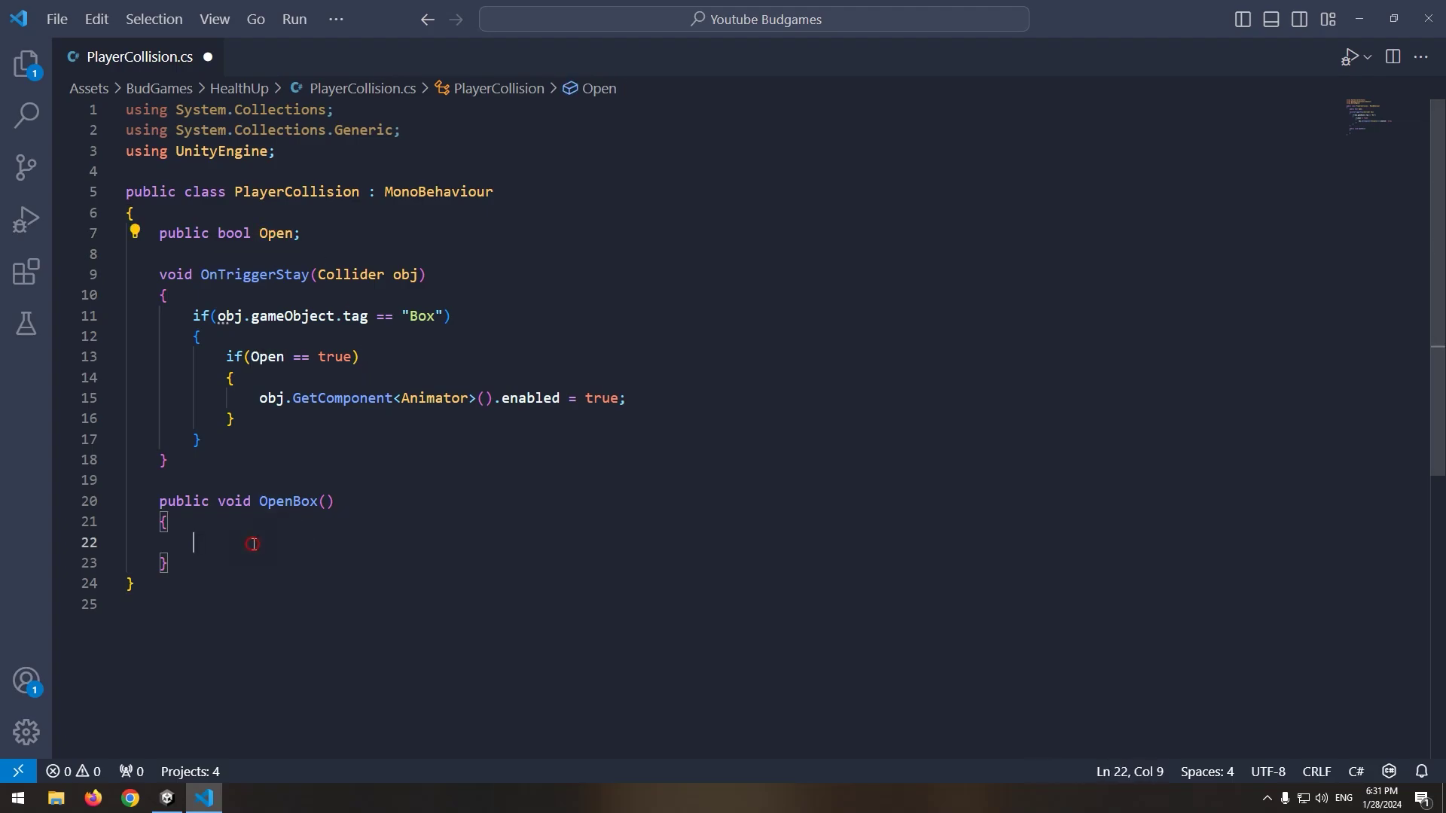
Step: Set Open to true inside a public void OpenBox() method
text(true)
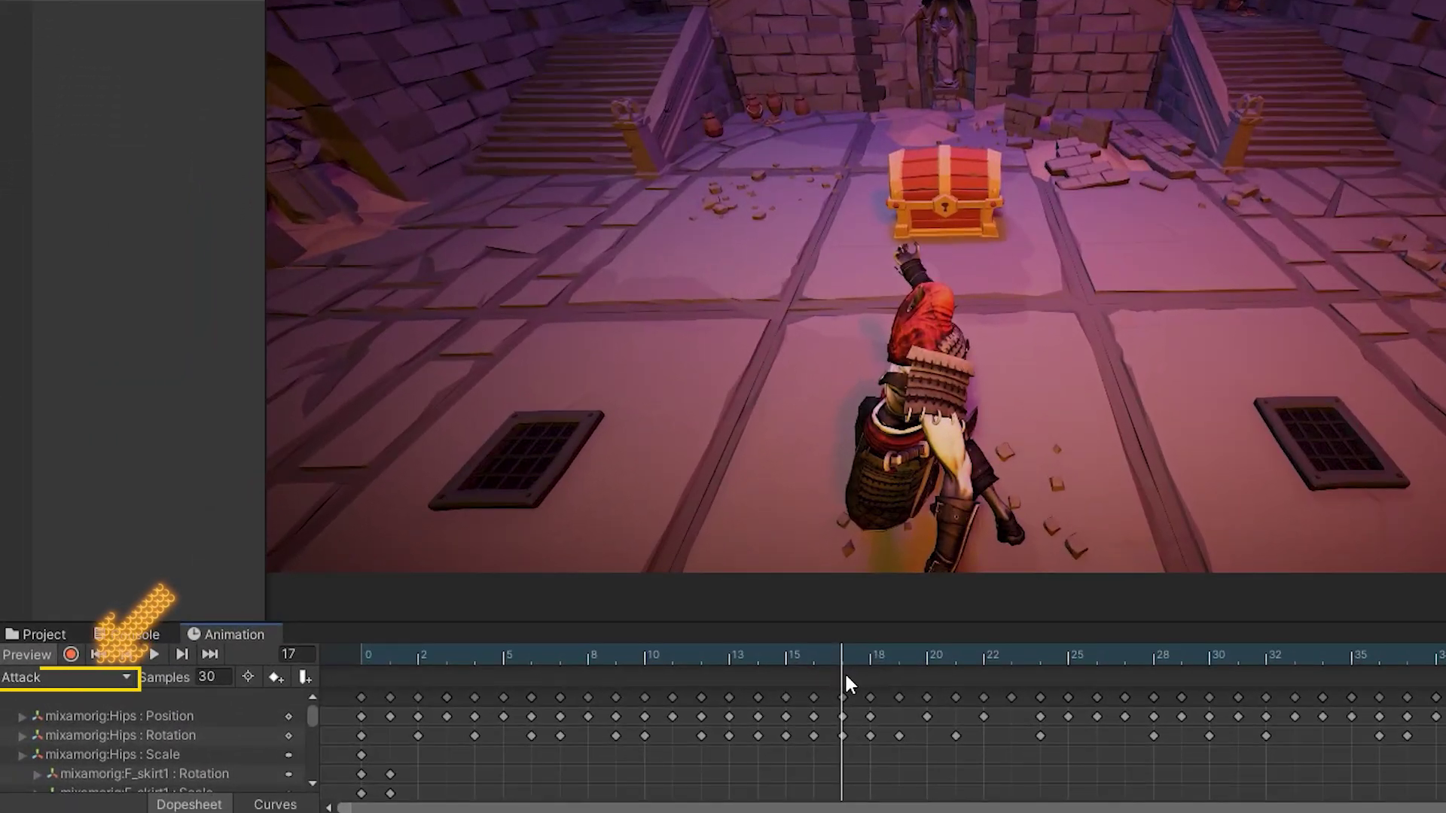
Step: Add an animation event at frame 17 of the Player's Attack clip that calls PlayerCollision's OpenBox() method
click(306, 677)
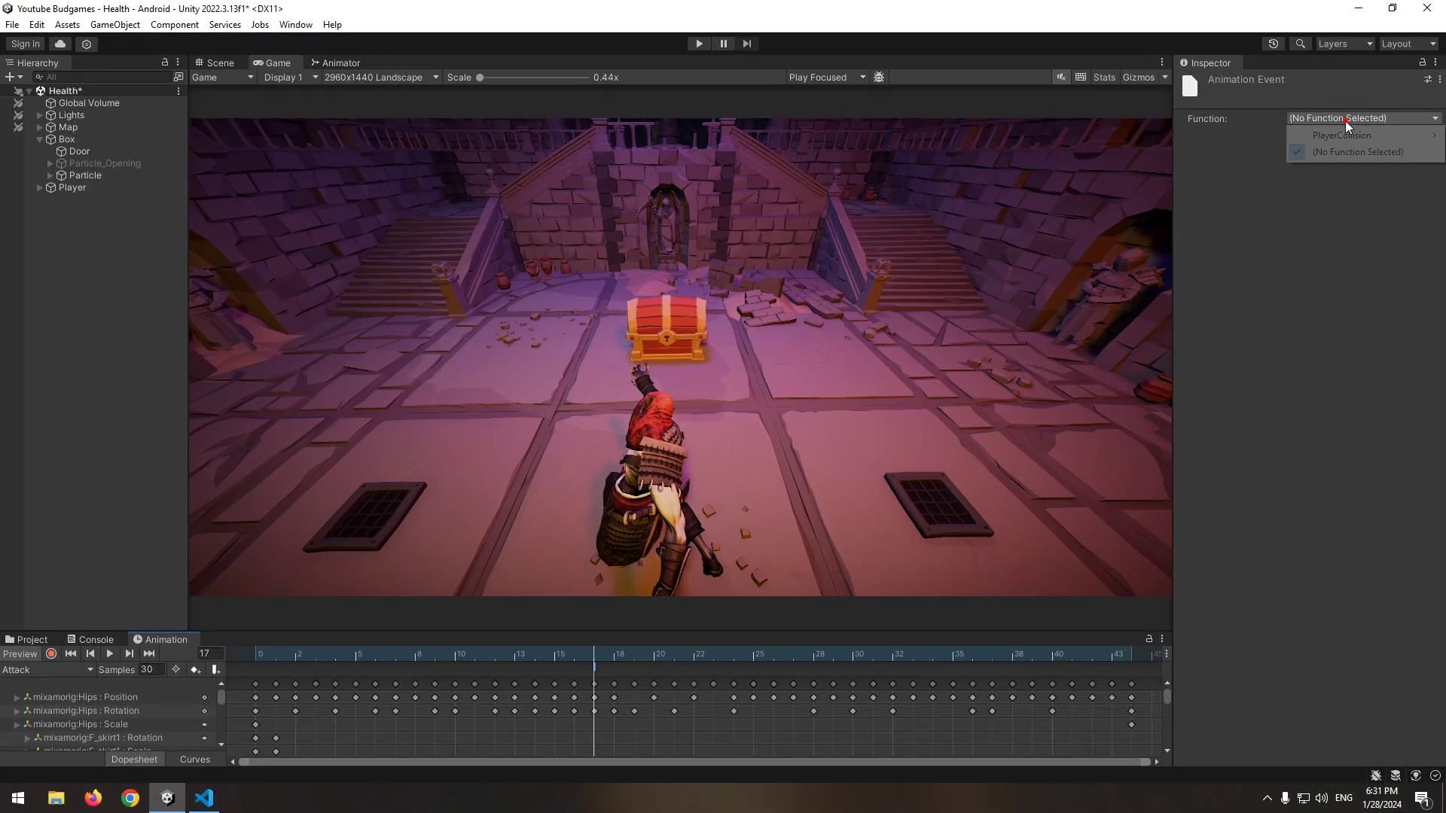
click(1345, 118)
mouse_move(1331, 135)
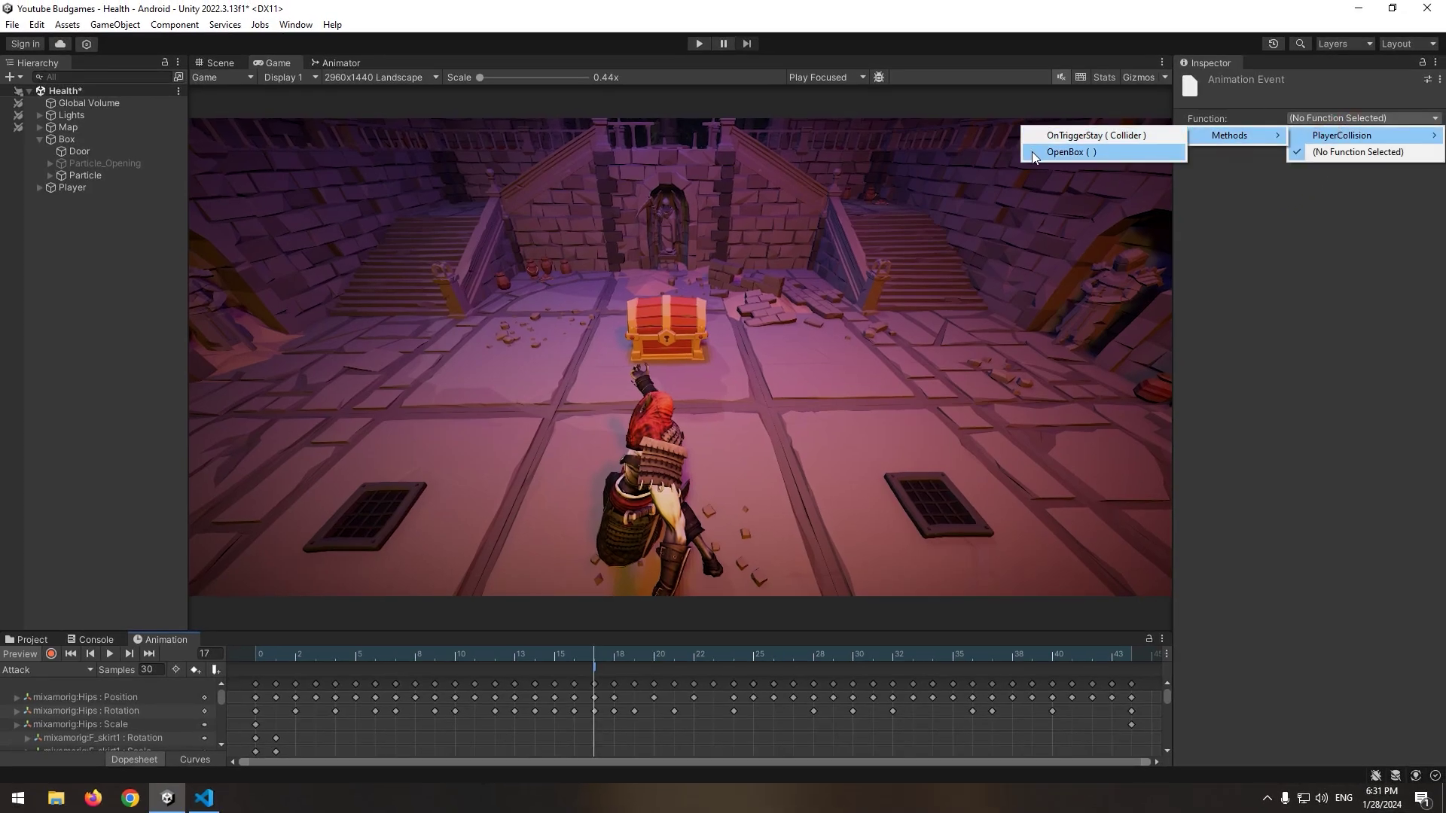
click(1033, 153)
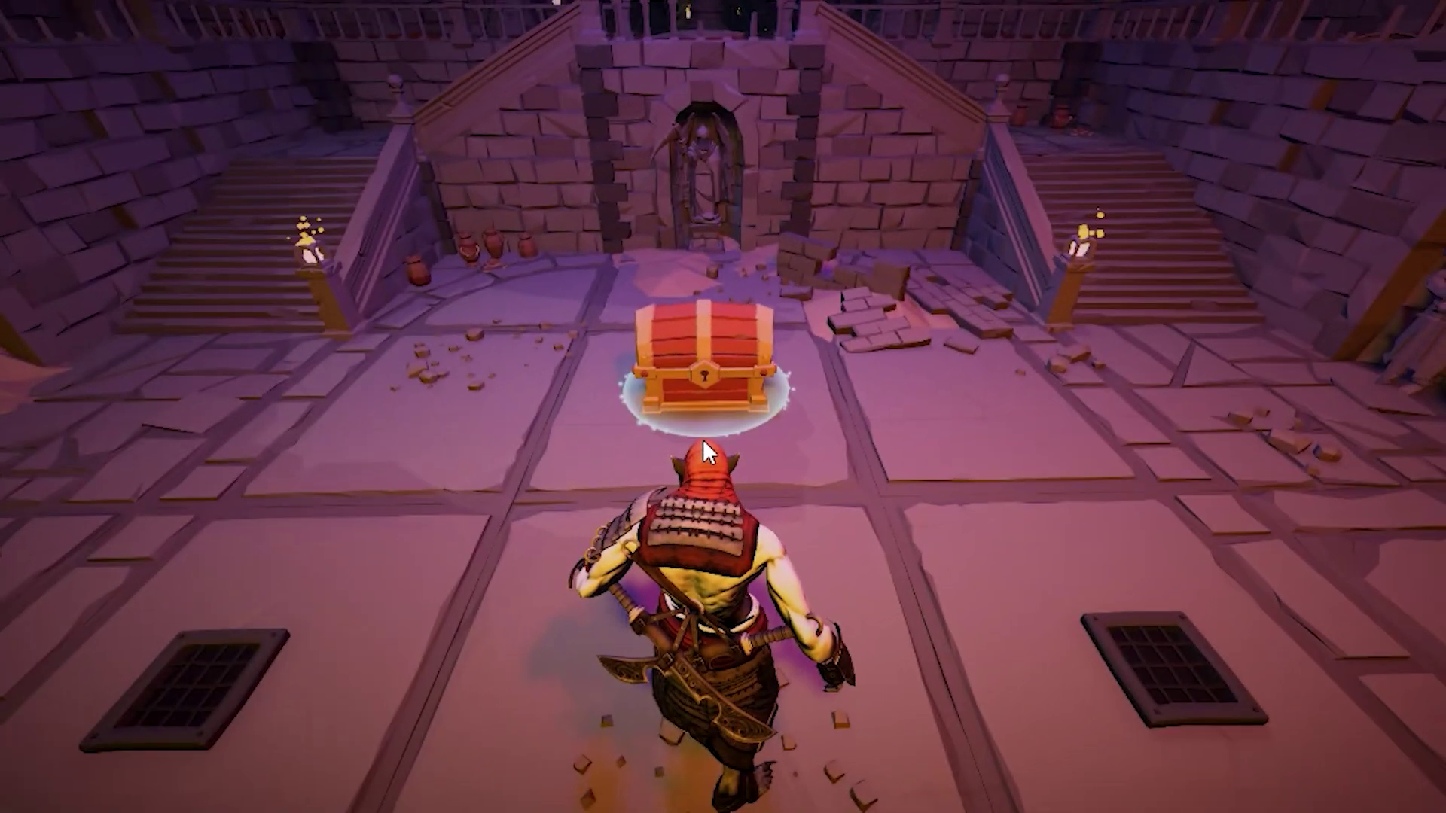
Step: Play-test moving the player around the floor near the closed chest
key(w)
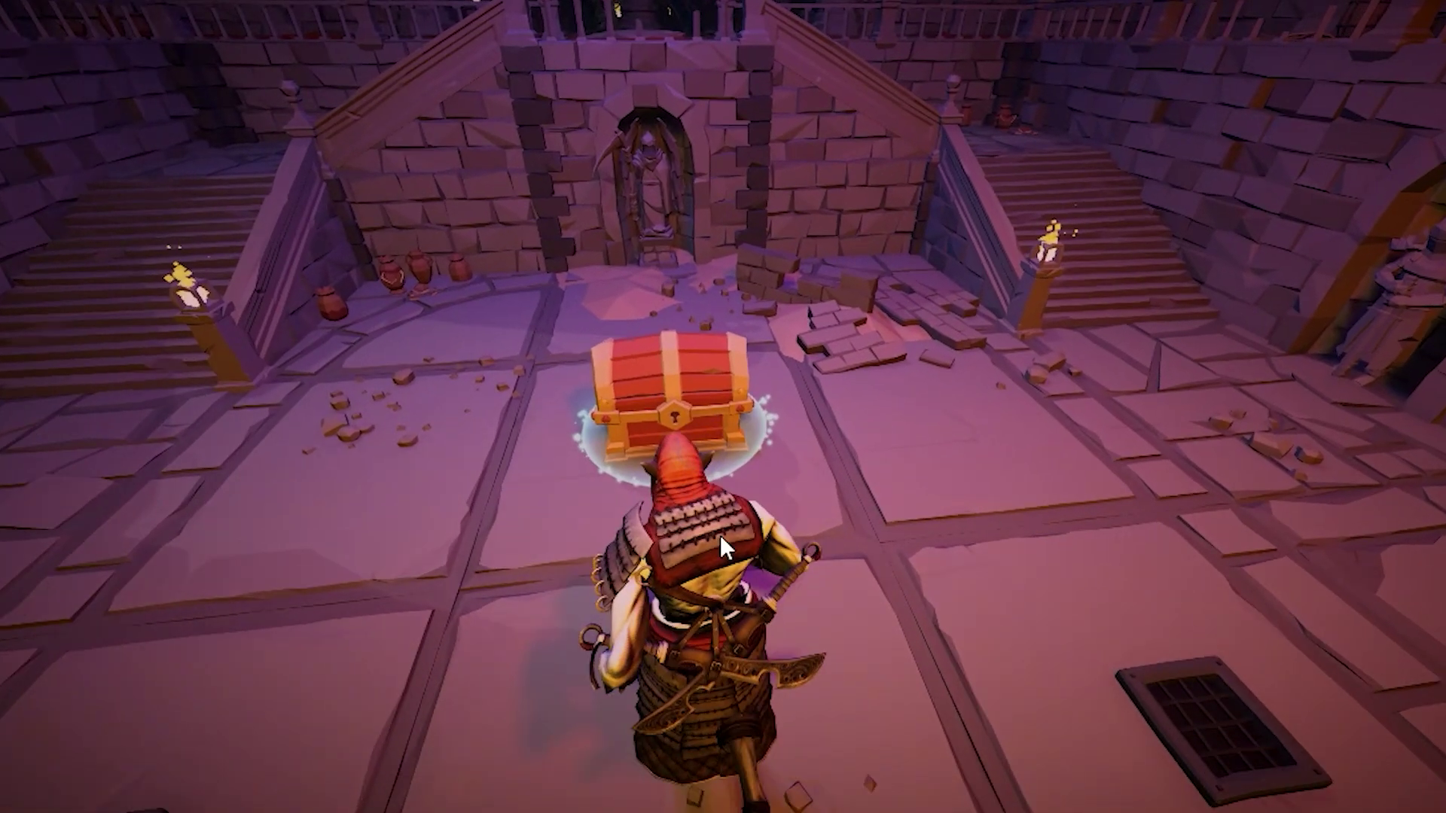
click(762, 689)
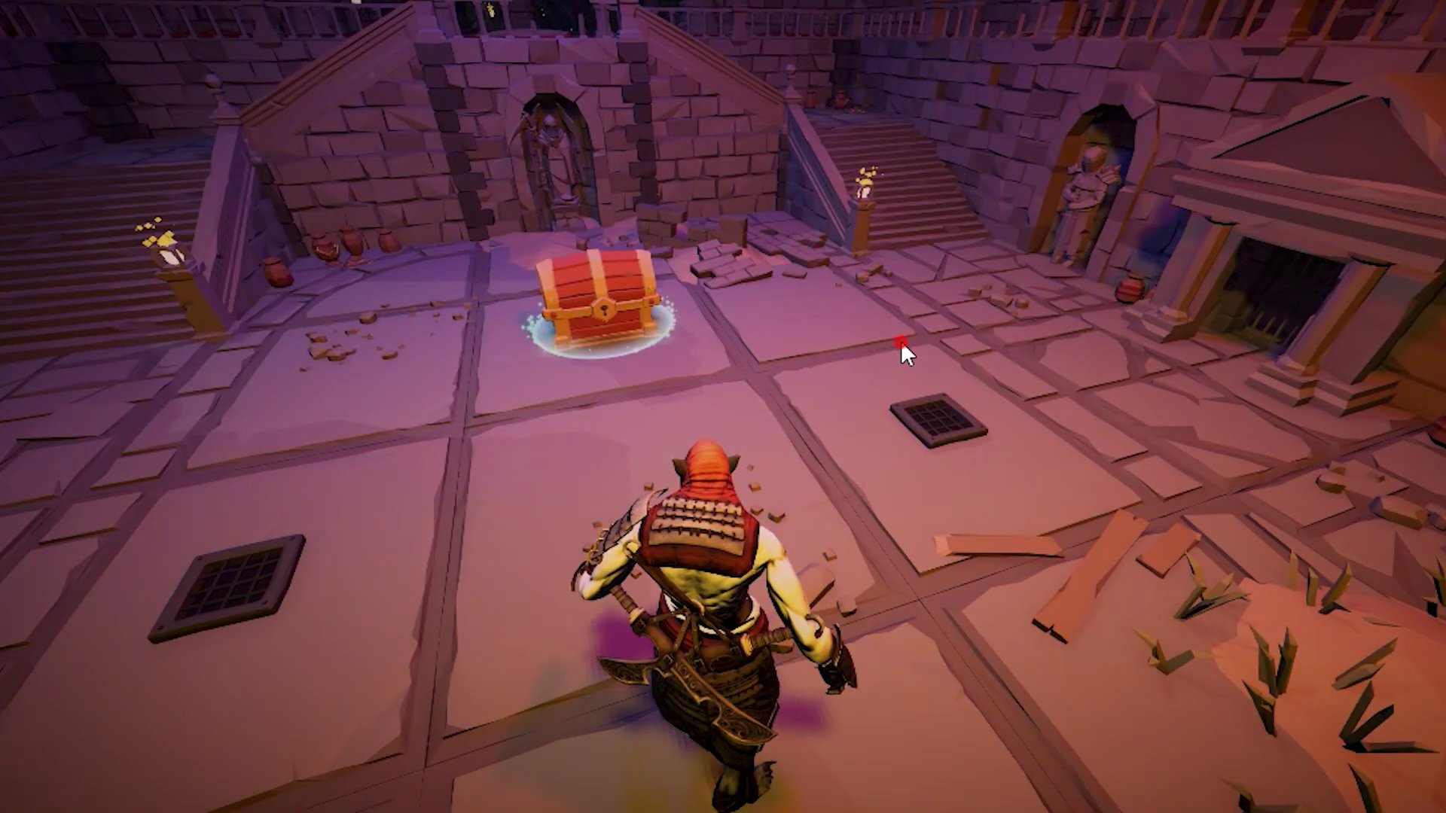
click(901, 340)
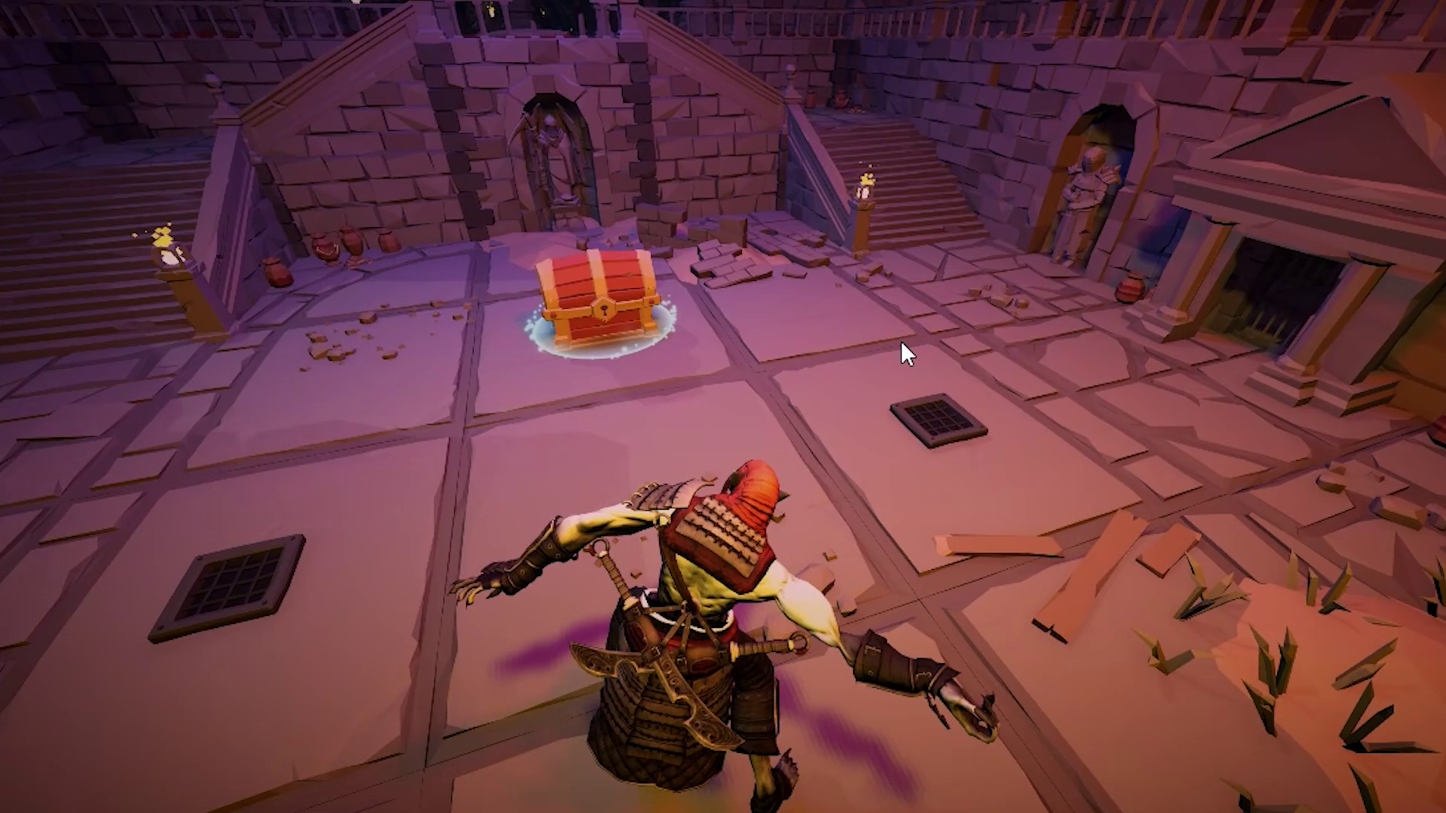
click(590, 379)
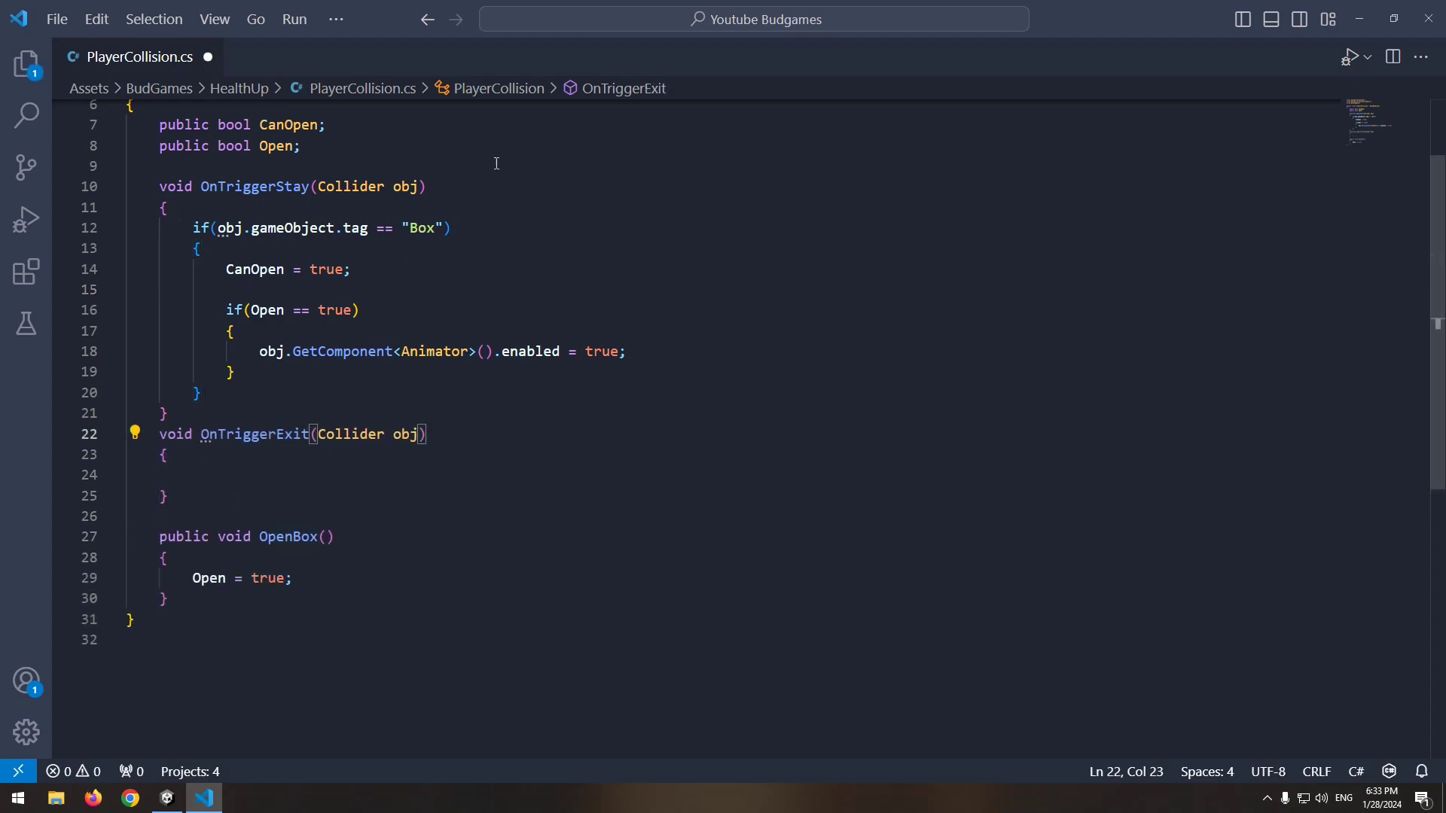
Step: Copy the "Box" tag check from OnTriggerStay into OnTriggerExit and set CanOpen = false inside it
drag(203, 235, 201, 249)
key(ctrl+c)
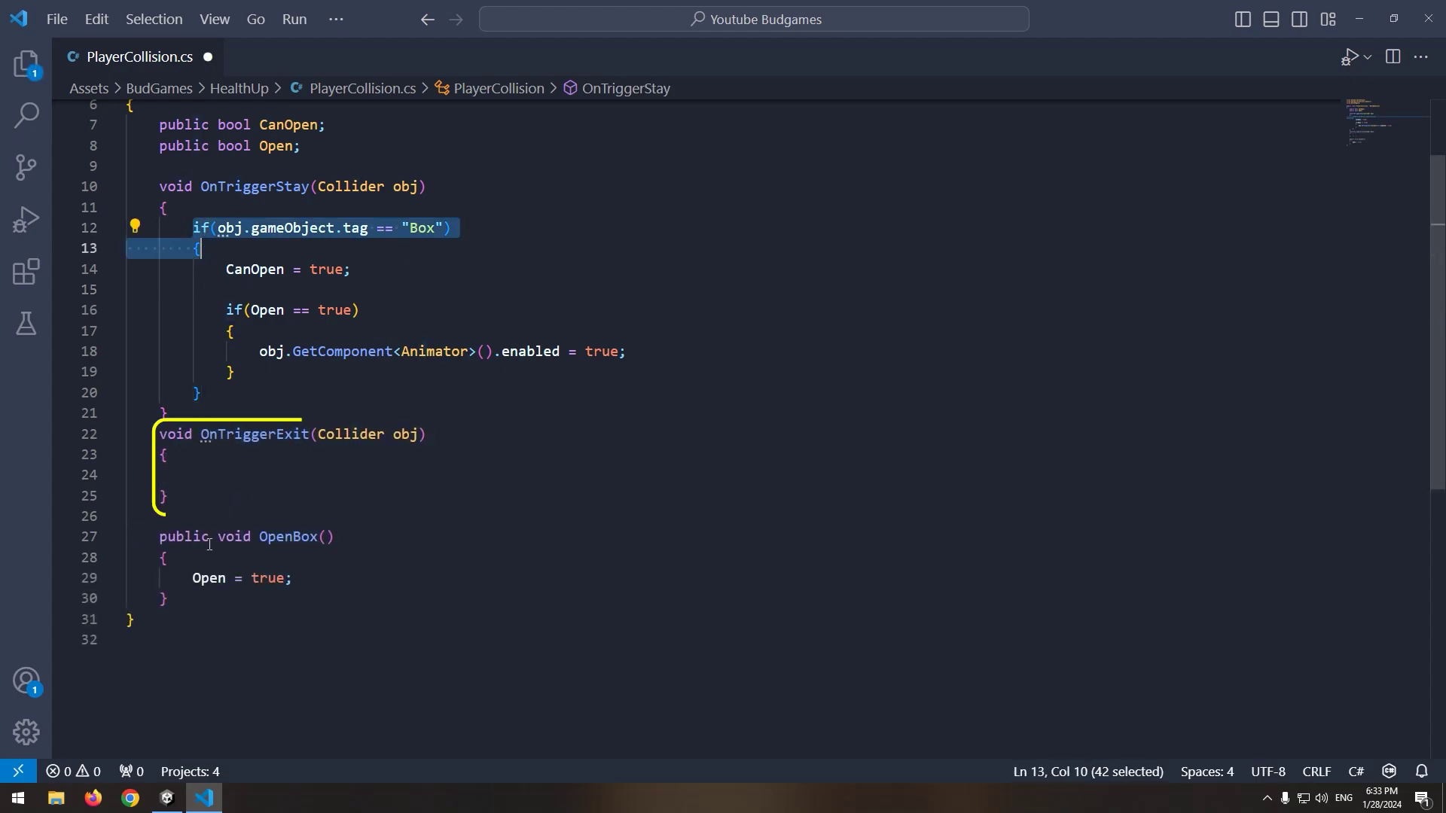
click(226, 476)
key(ctrl+v)
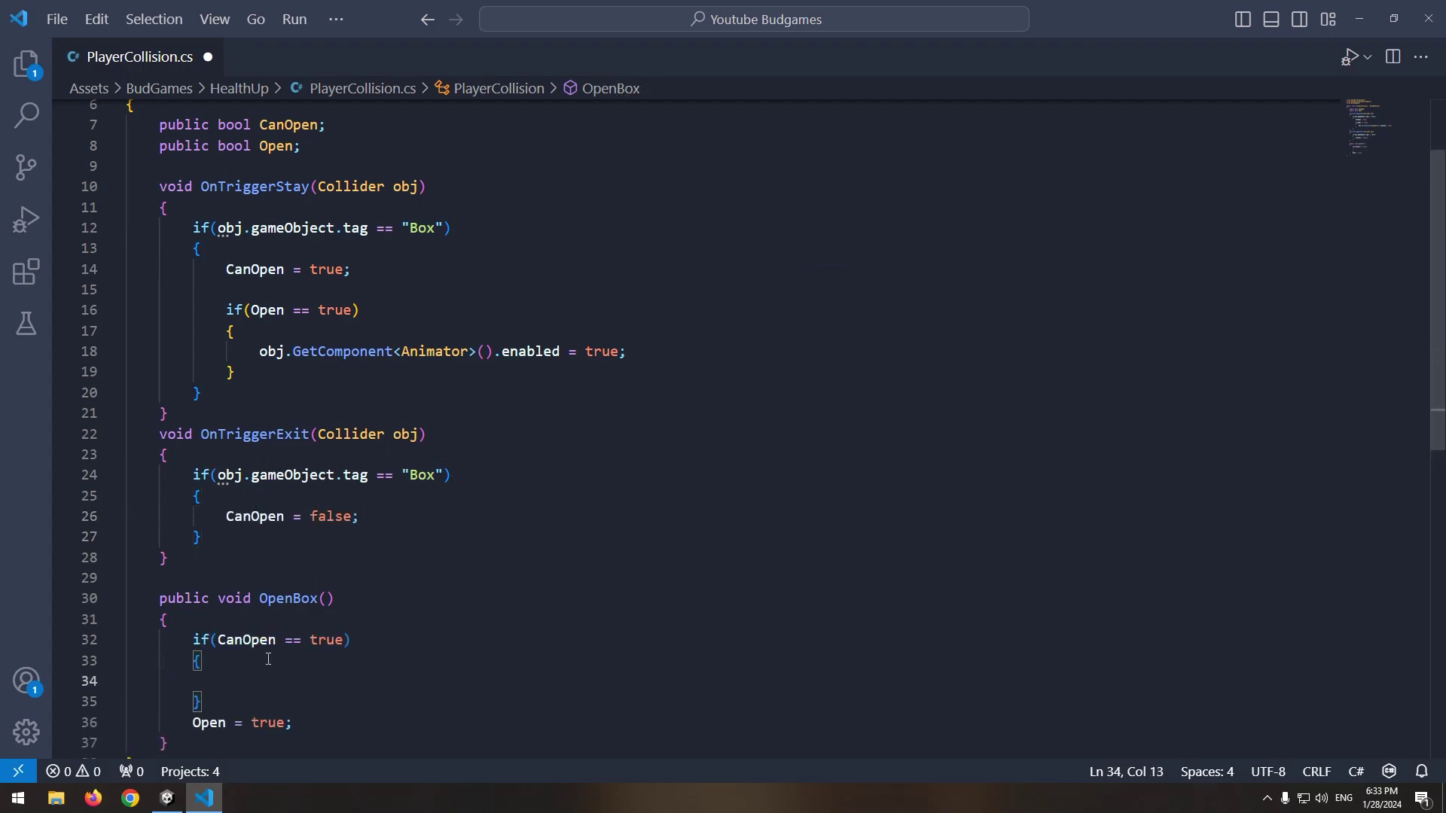
Step: Add an if(CanOpen == true) block to OpenBox() and move the Open = true line inside it
scroll(268, 656, down, 1)
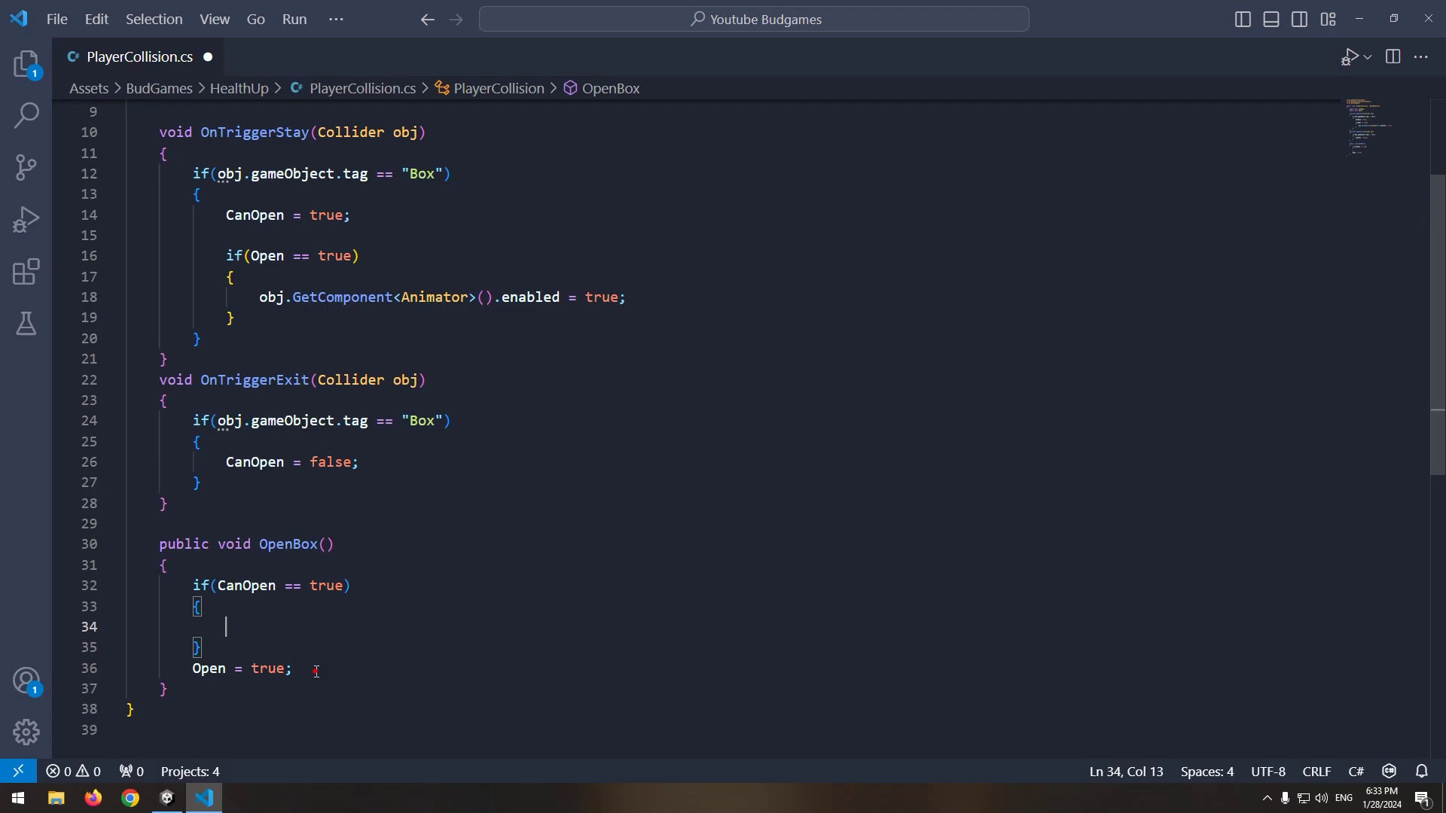
drag(316, 671, 194, 667)
key(ctrl+x)
click(235, 629)
key(ctrl+v)
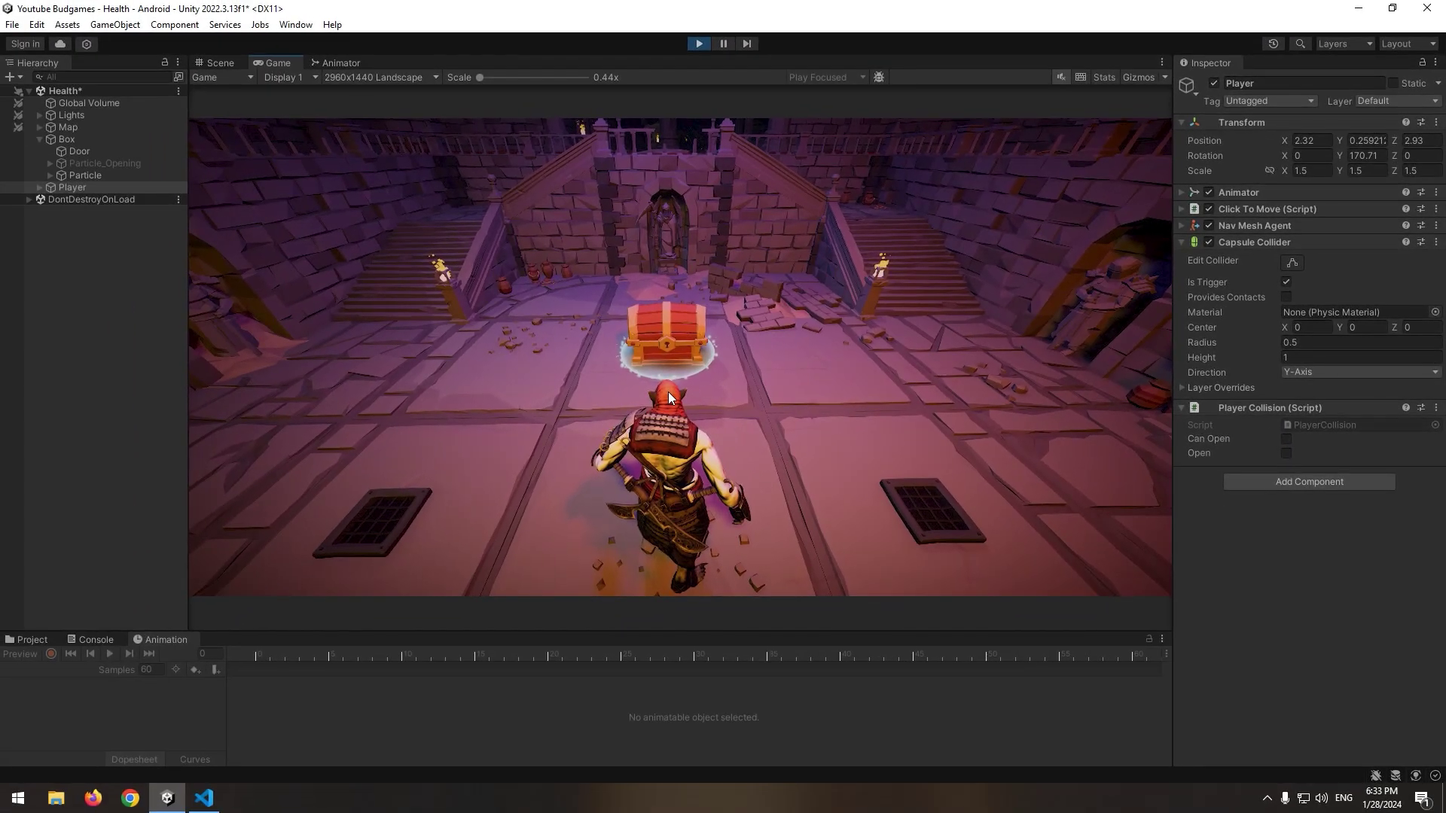
Step: Play-test moving the player to the chest, away and back, and open it while checking the Can Open and Open values
click(668, 394)
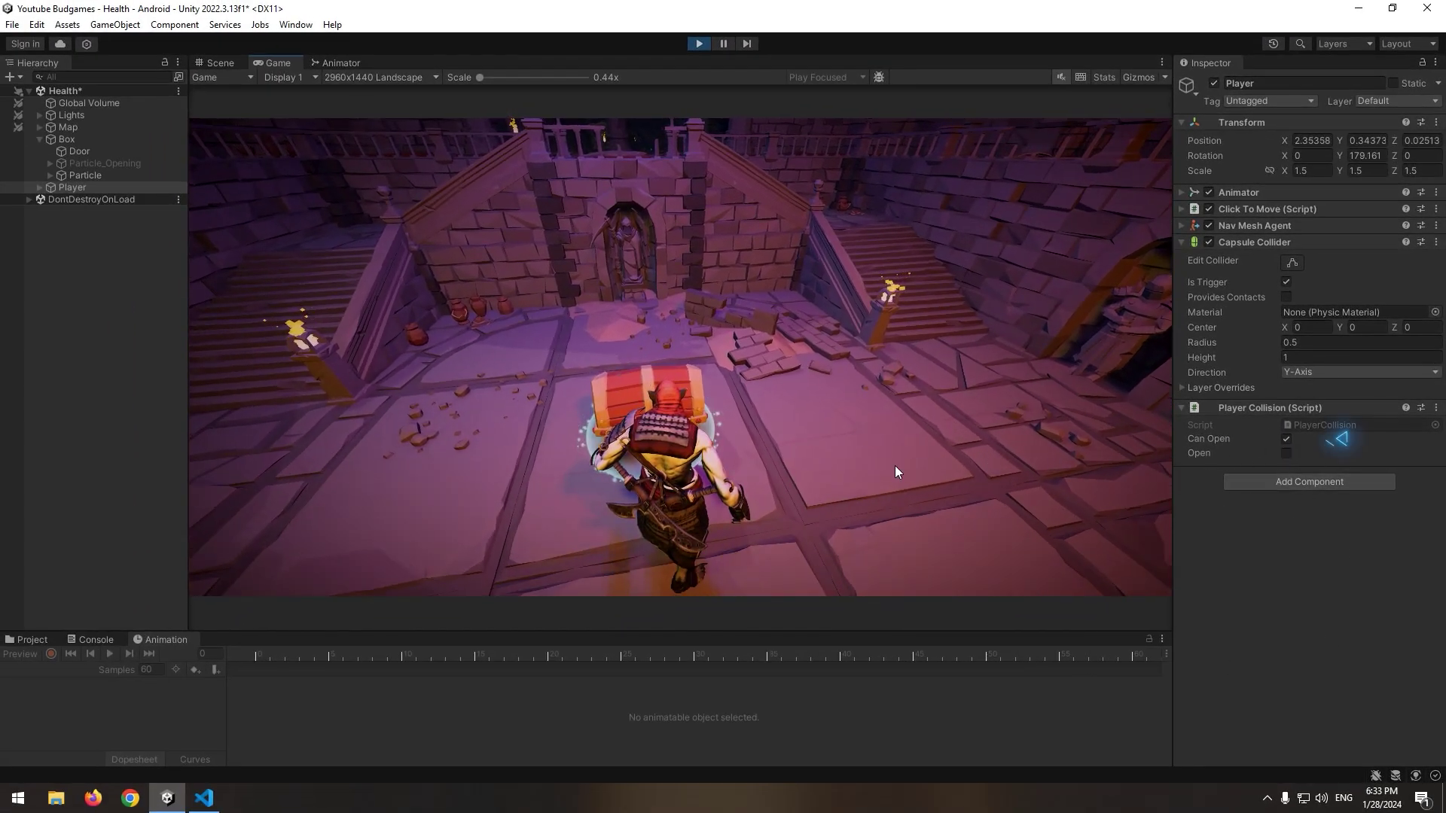
click(1061, 450)
click(1013, 398)
click(1026, 404)
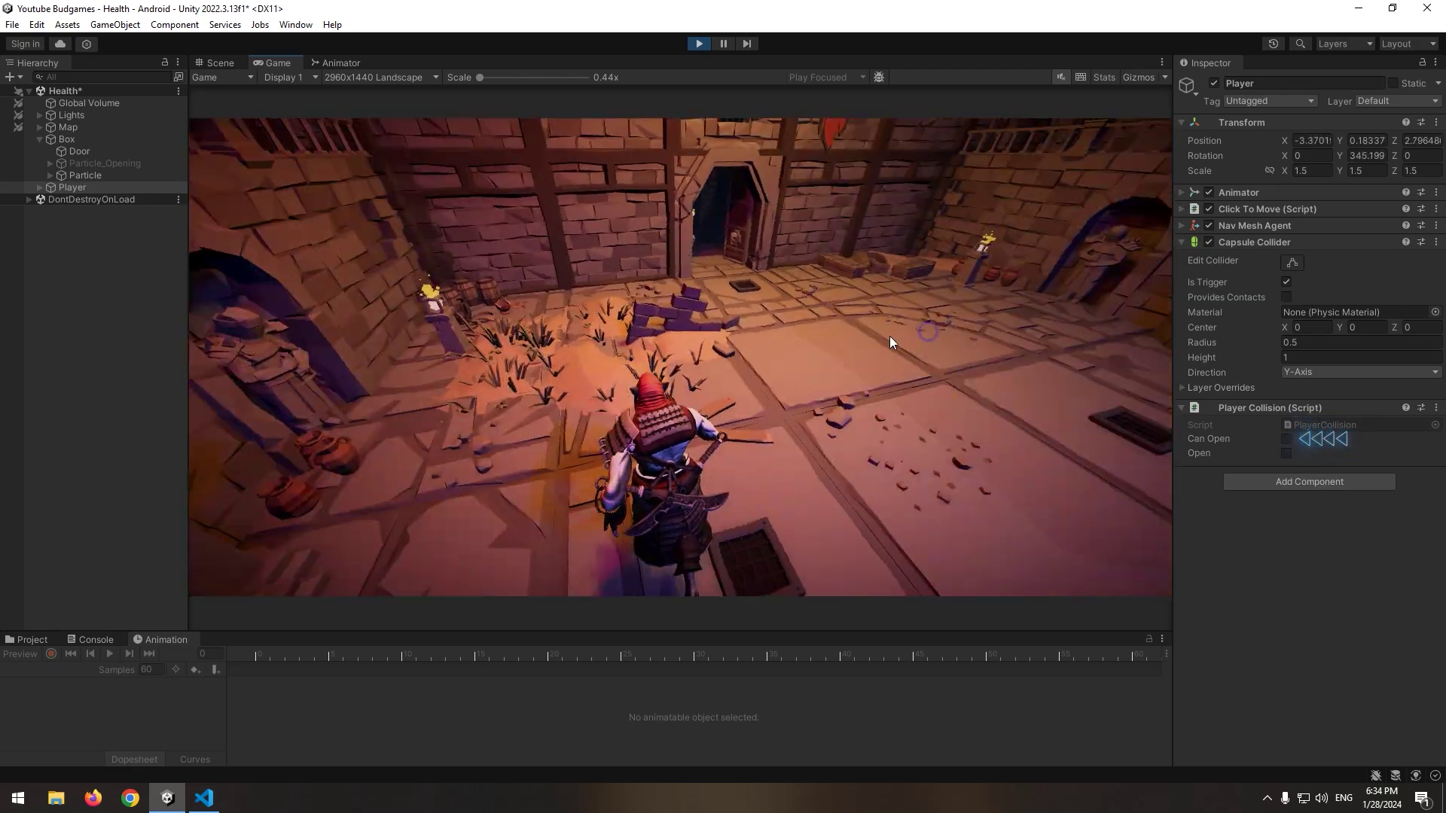
click(890, 338)
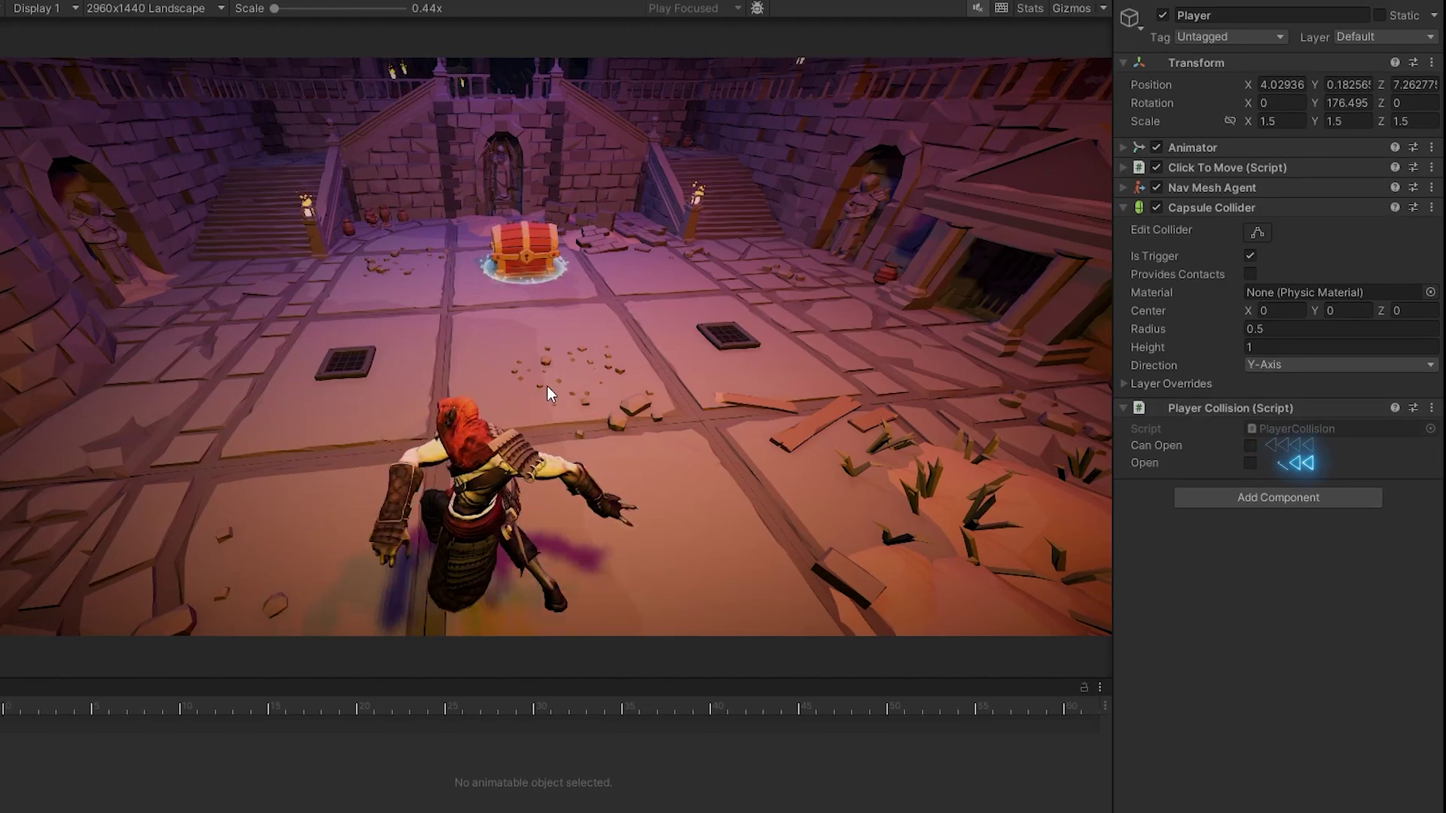
click(537, 327)
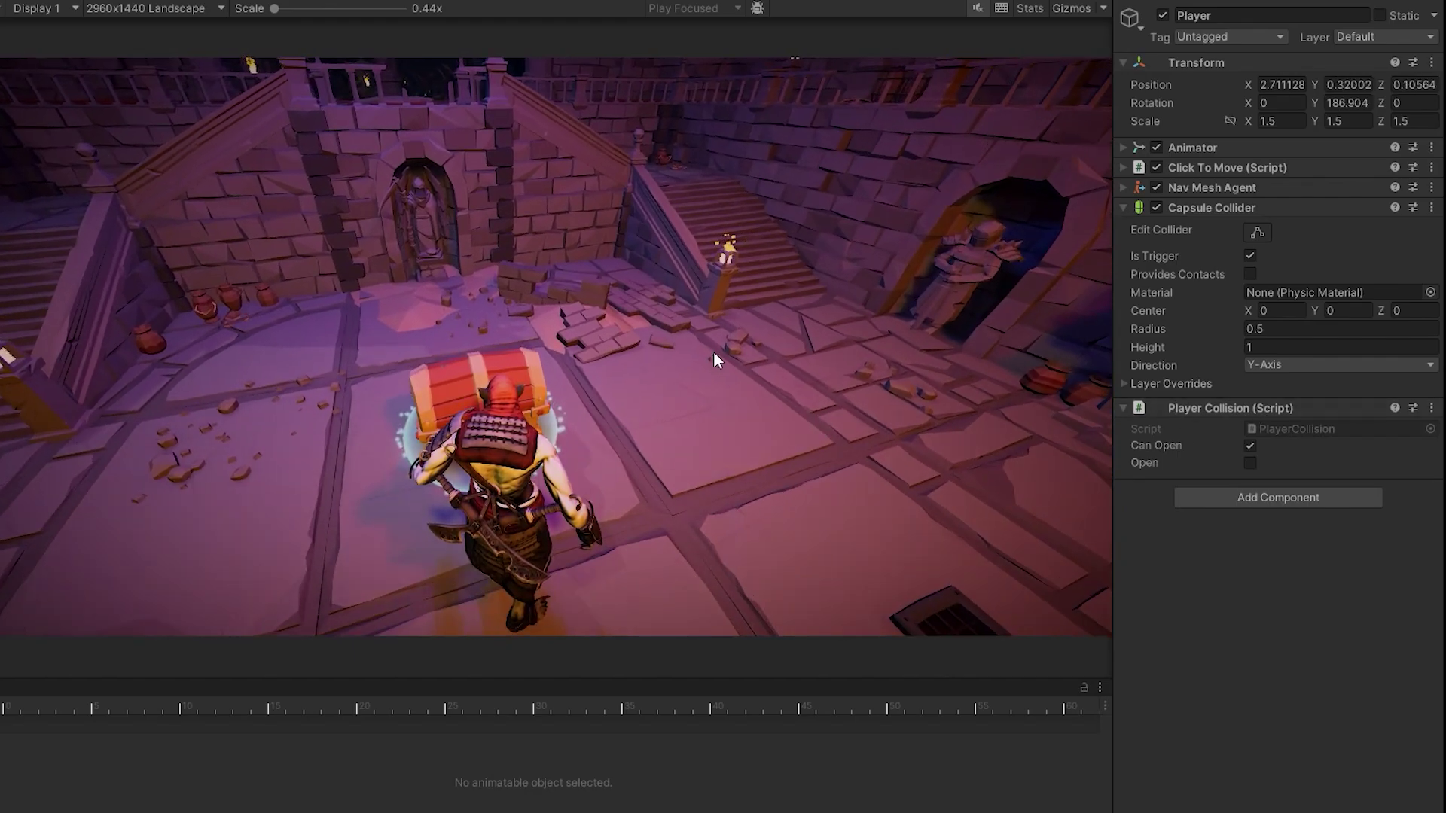
key(e)
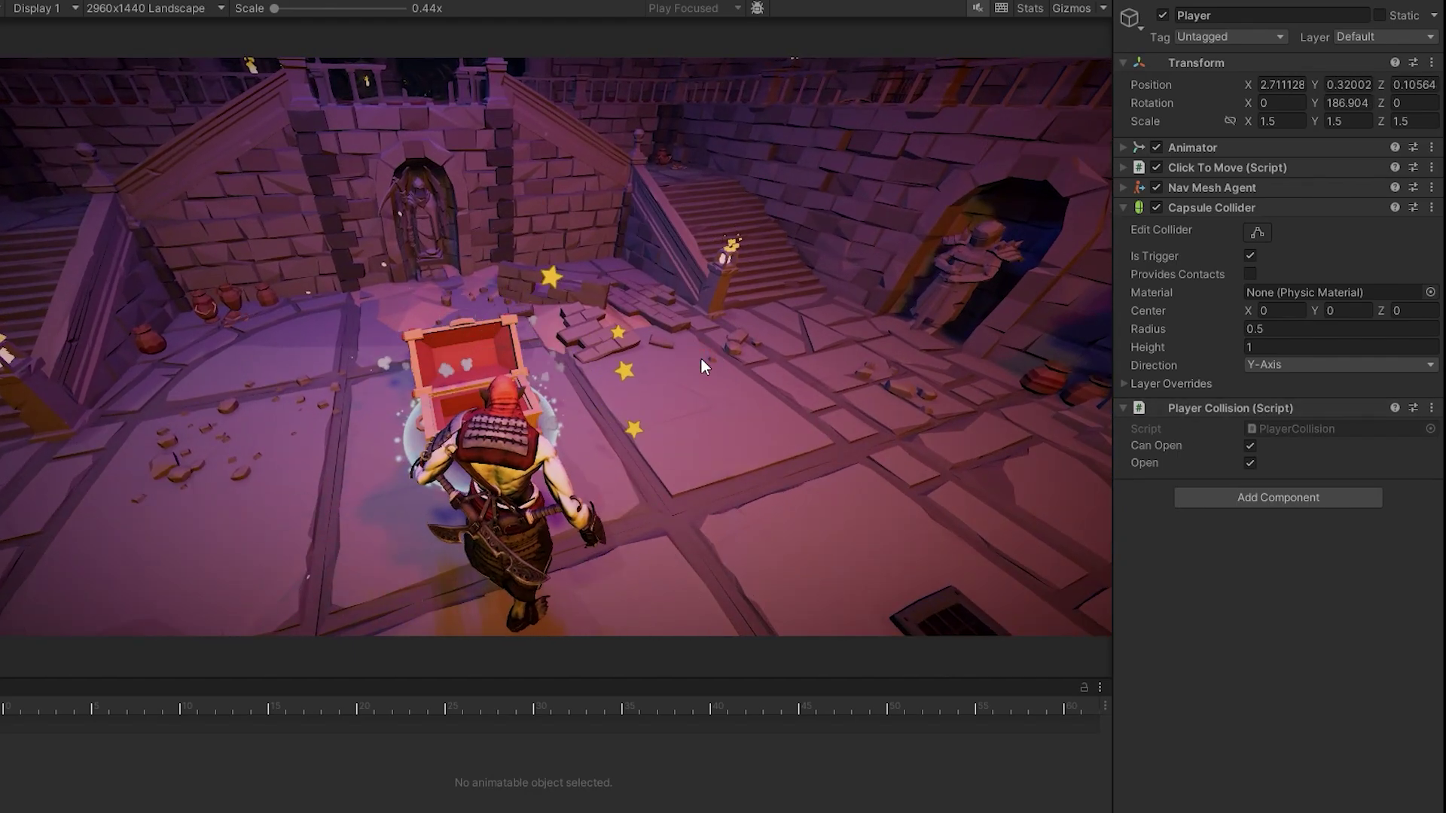